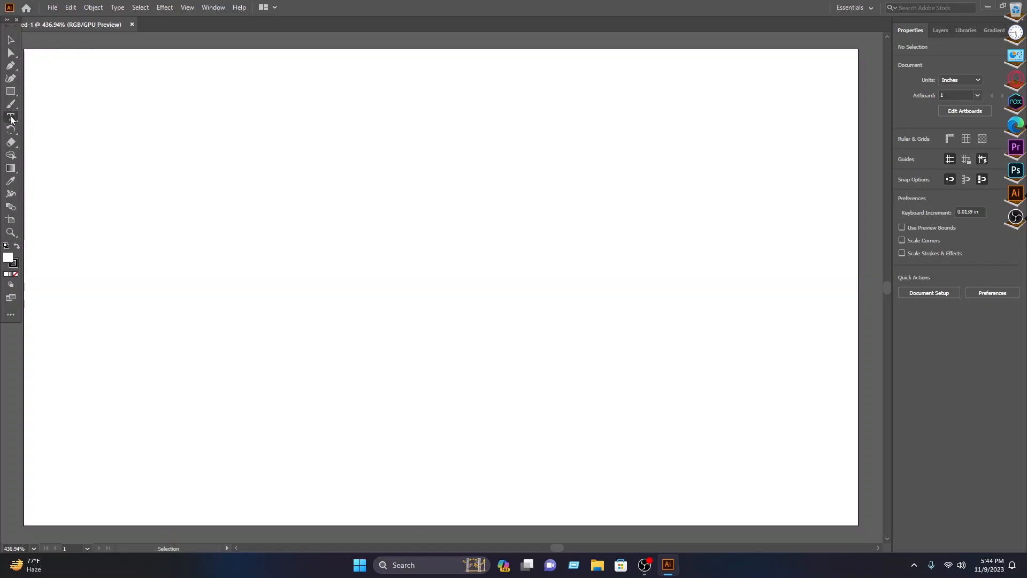
# Add the text N.IT to the artboard and set its font to Acumin Variable Concept, SemiCondensed Medium Italic.
pyautogui.click(390, 211)
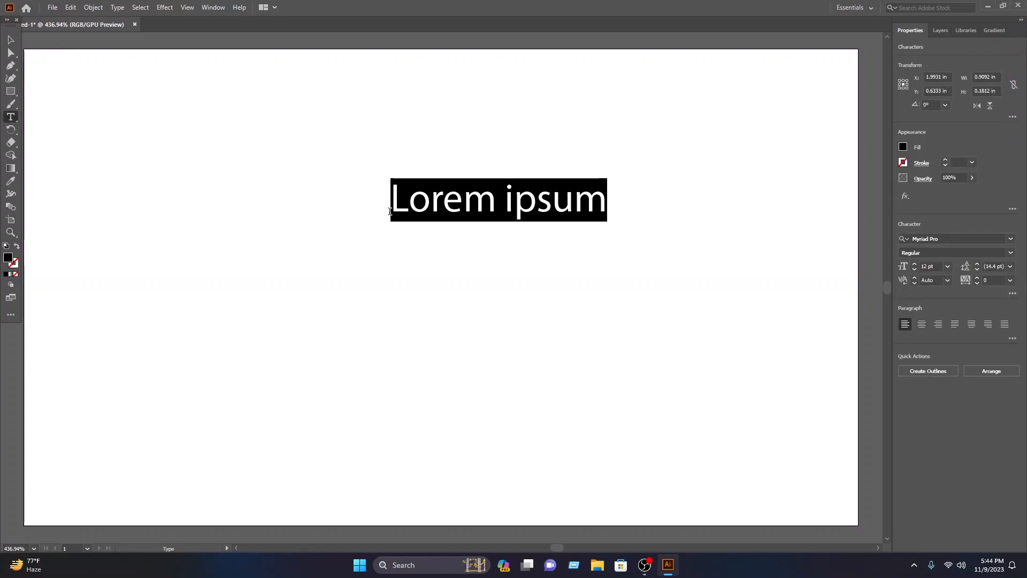
pyautogui.write('N.IT')
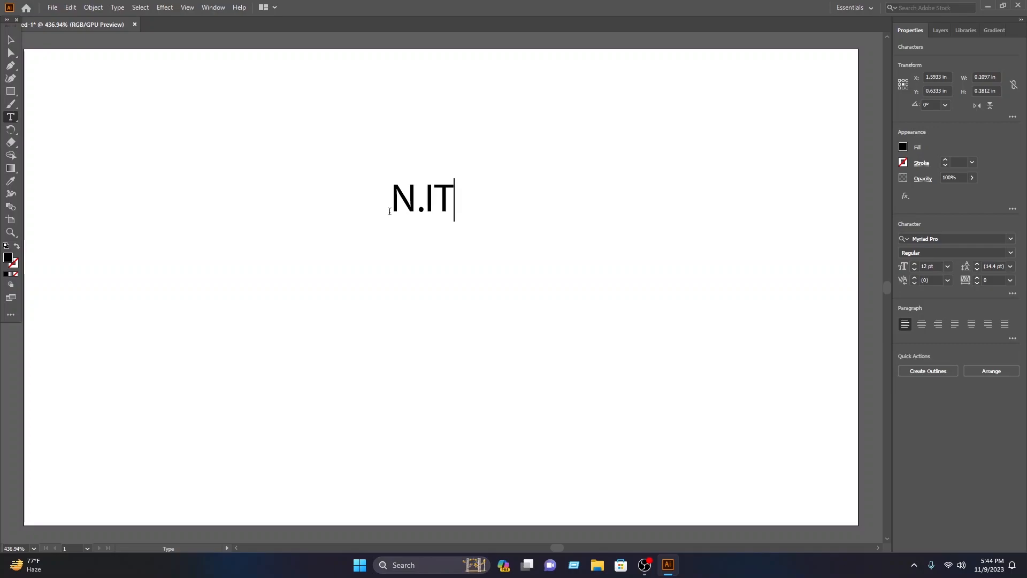
pyautogui.hotkey('ctrl', 'a')
pyautogui.moveTo(456, 205); pyautogui.dragTo(379, 193)
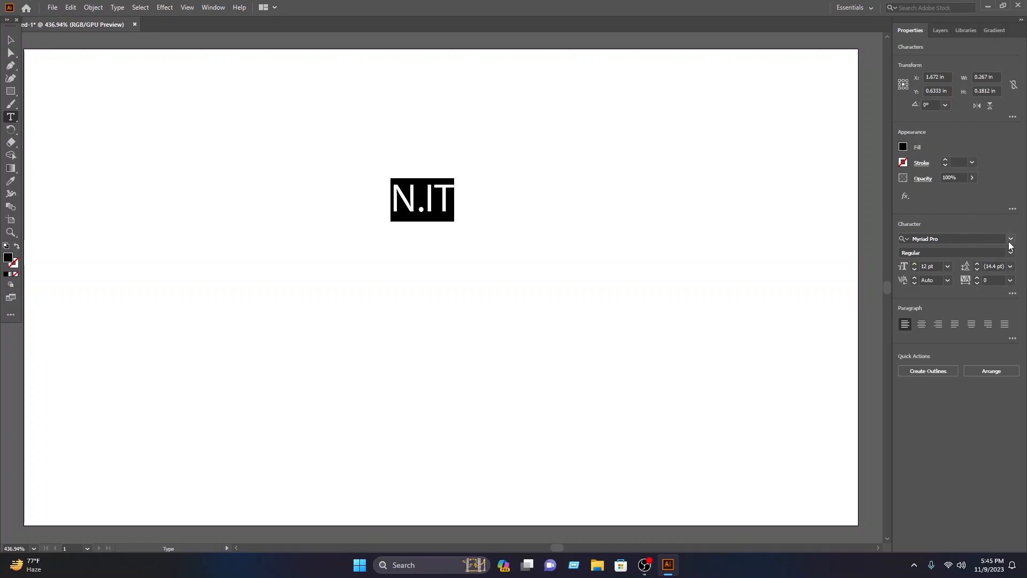
pyautogui.click(1010, 239)
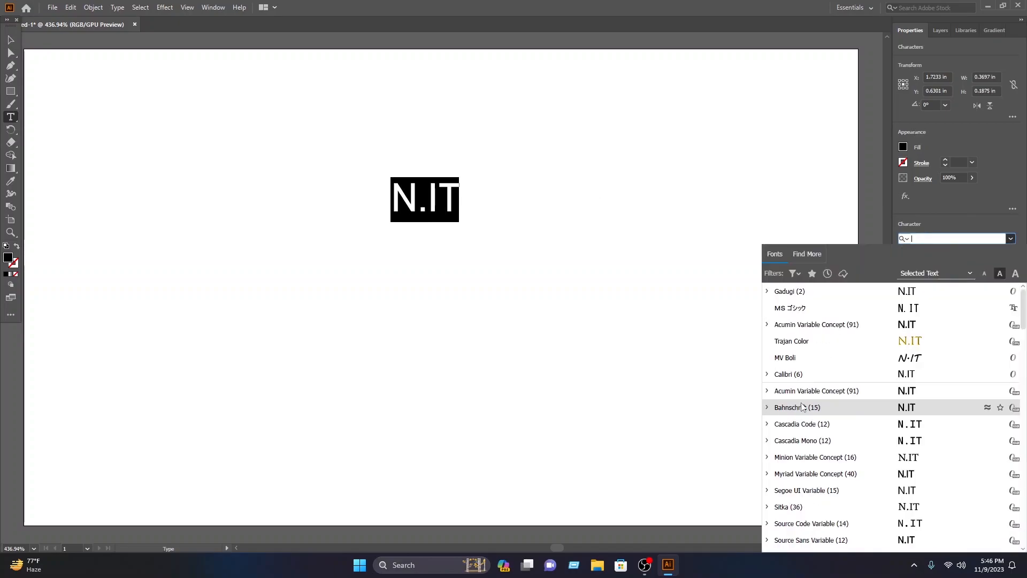
pyautogui.click(803, 391)
pyautogui.click(996, 253)
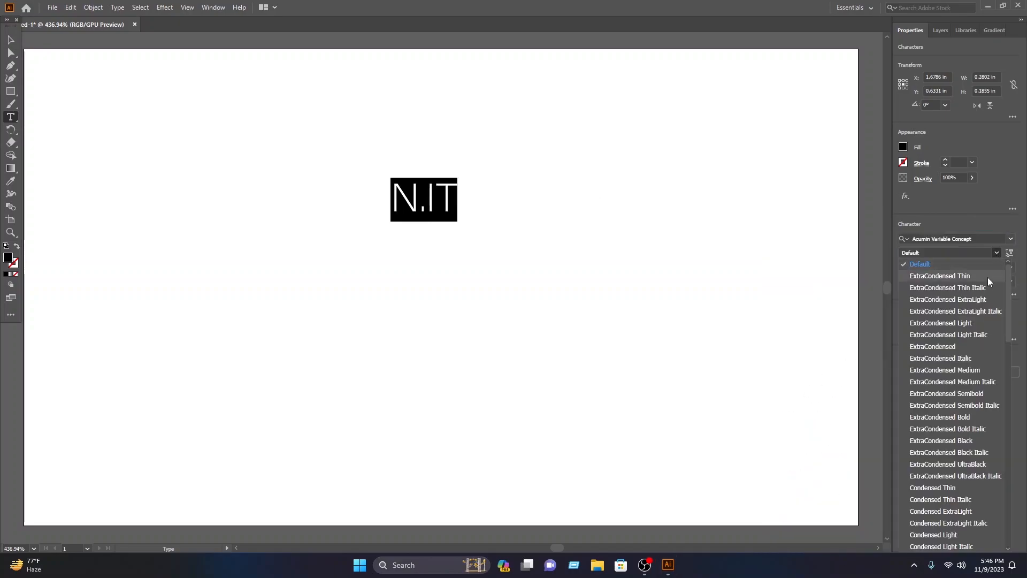
pyautogui.scroll(-5, 938, 438)
pyautogui.click(940, 452)
# Set the font size of the letters IT to 7 pt, leaving the N and period as they are.
pyautogui.moveTo(456, 202); pyautogui.dragTo(425, 194)
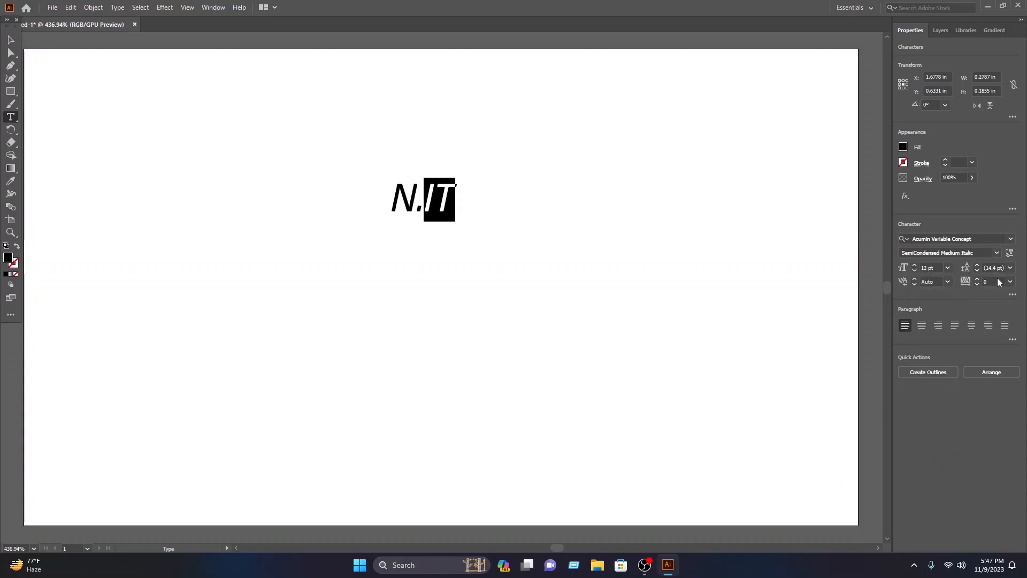
pyautogui.click(947, 267)
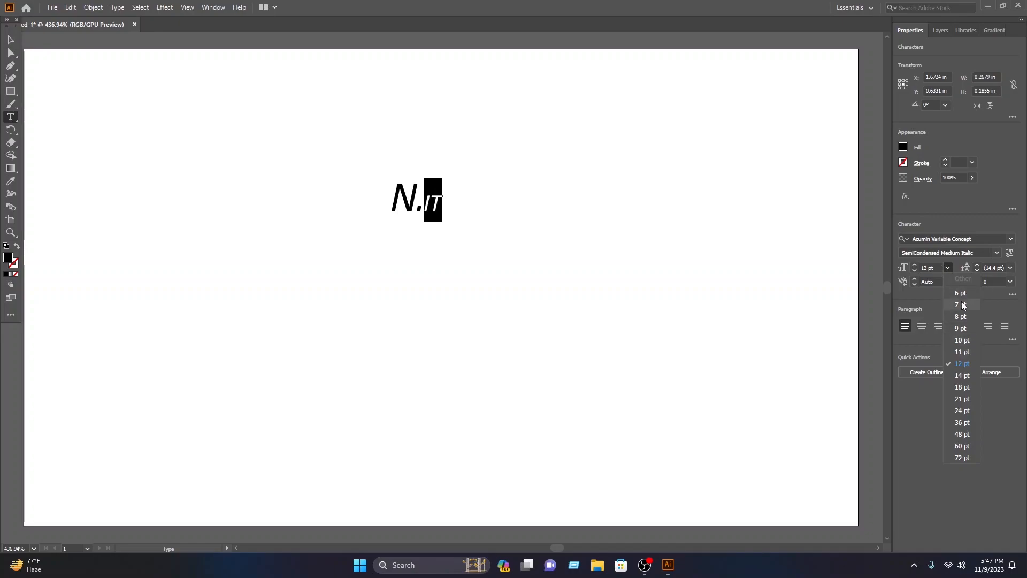
pyautogui.click(962, 305)
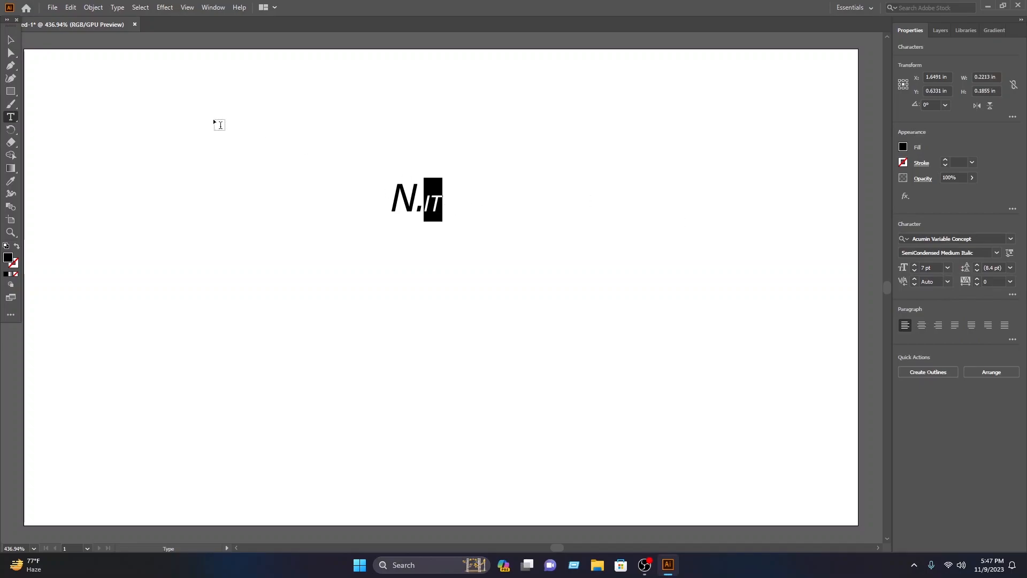
pyautogui.press('Escape')
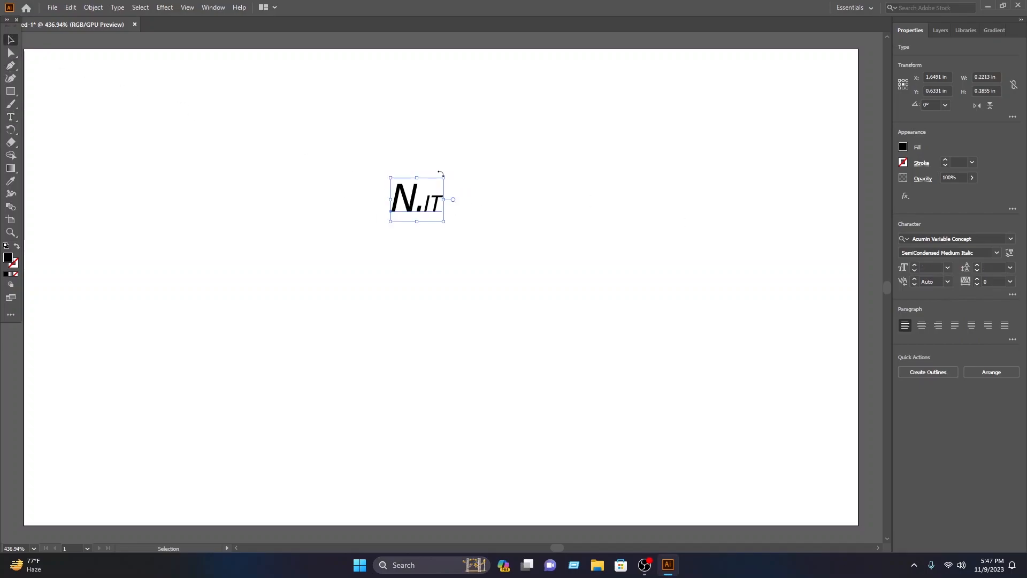
# Scale the N.IT text up to about 0.68 in wide and move it near the artboard's centre.
pyautogui.moveTo(442, 176); pyautogui.dragTo(598, 119)
pyautogui.moveTo(447, 174); pyautogui.dragTo(434, 284)
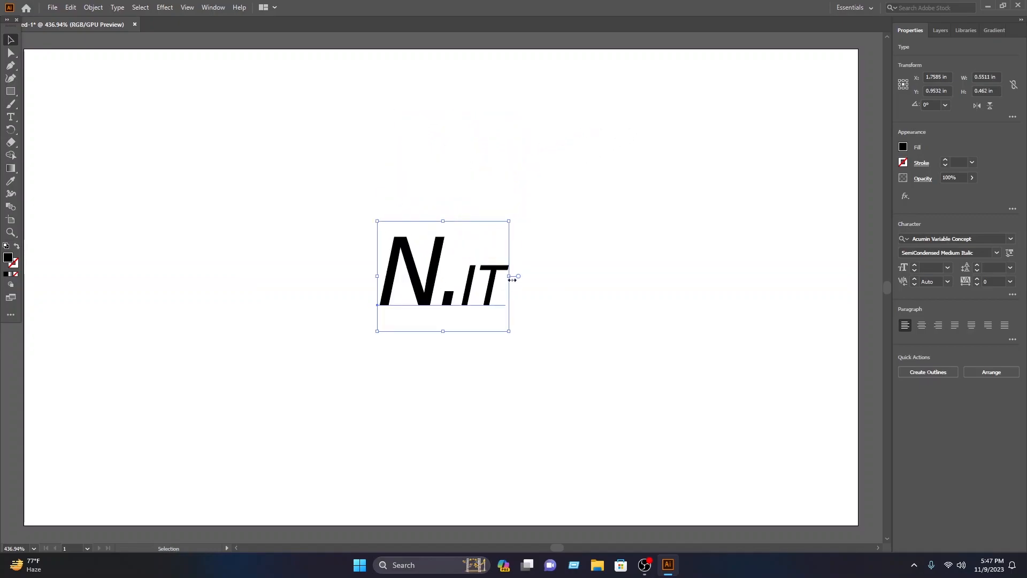
pyautogui.moveTo(509, 223); pyautogui.dragTo(545, 197)
pyautogui.moveTo(488, 275); pyautogui.dragTo(439, 300)
pyautogui.click(679, 187)
# Set the period's font size to 14 pt and move the N.IT text slightly down and to the right.
pyautogui.doubleClick(452, 290)
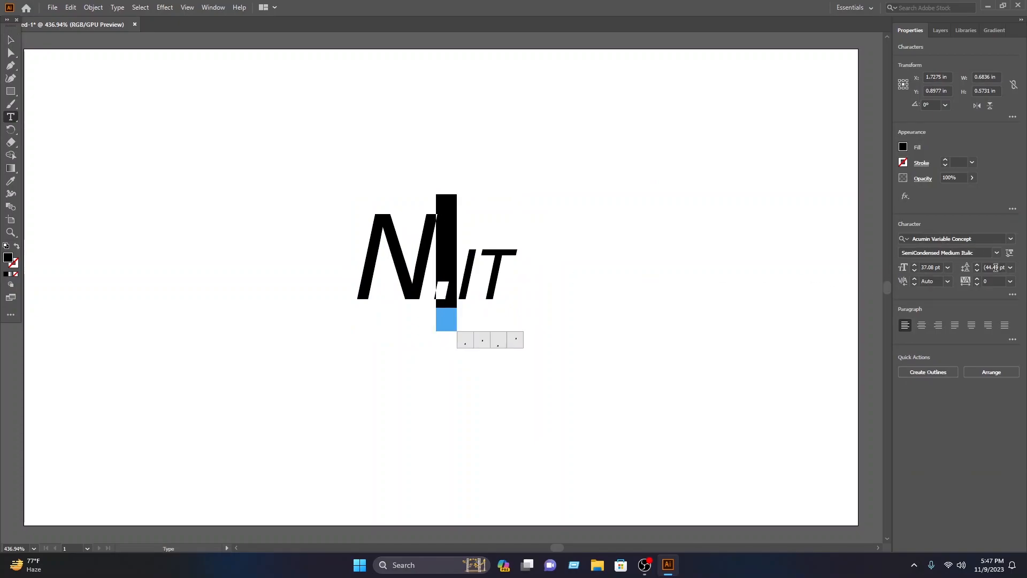
pyautogui.click(947, 267)
pyautogui.press('BackSpace')
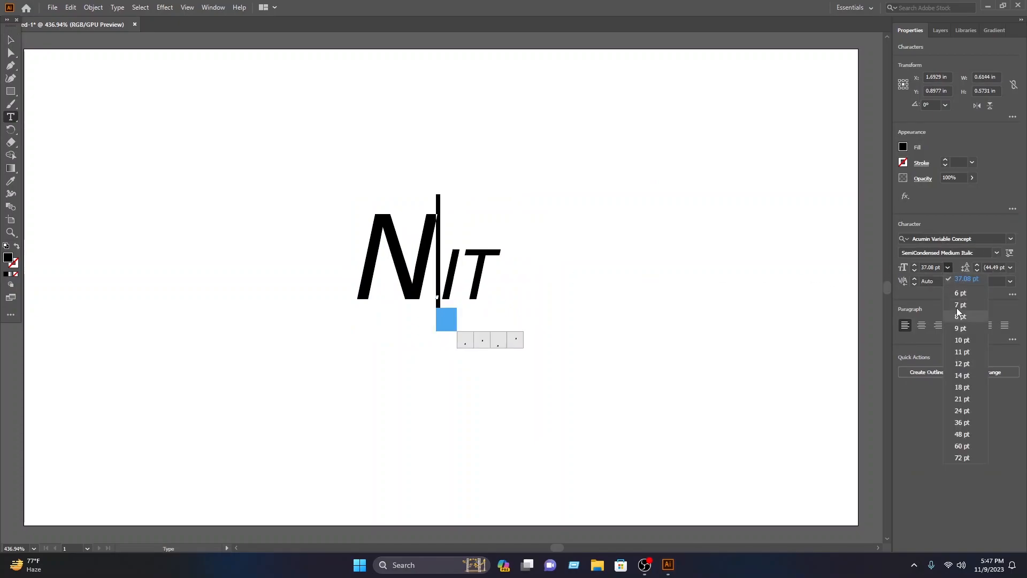
pyautogui.click(959, 375)
pyautogui.press('Escape')
pyautogui.click(284, 165)
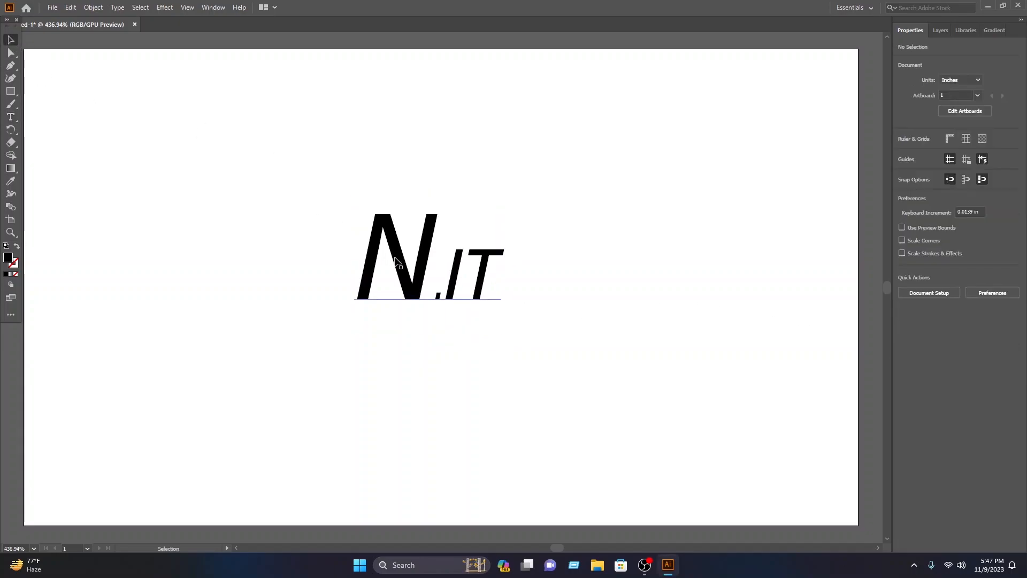
pyautogui.moveTo(426, 276); pyautogui.dragTo(437, 292)
pyautogui.click(427, 151)
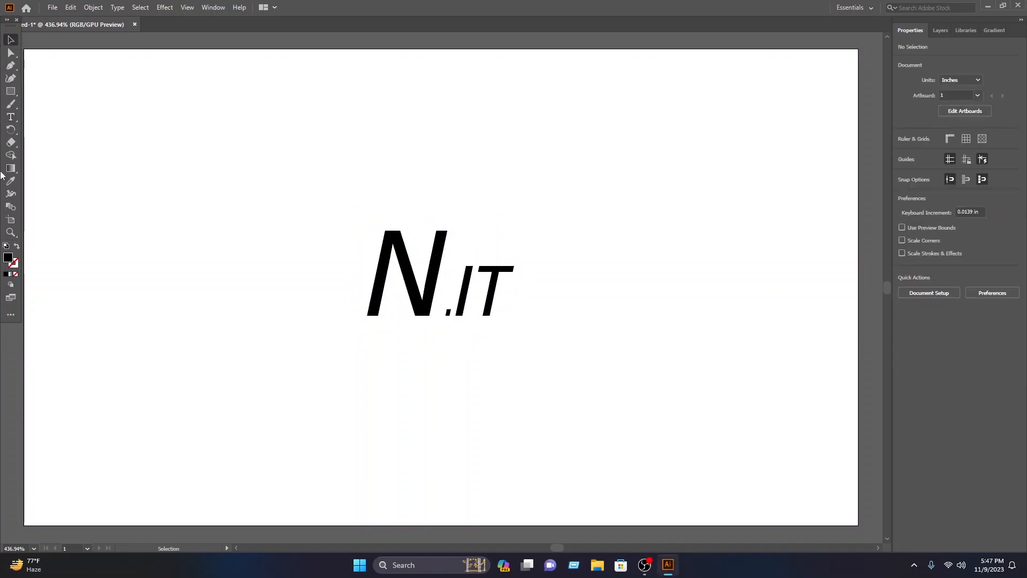
# Draw a circle about 0.90 in across over the text, with no fill and a 3 pt black stroke.
pyautogui.moveTo(11, 91); pyautogui.dragTo(62, 105)
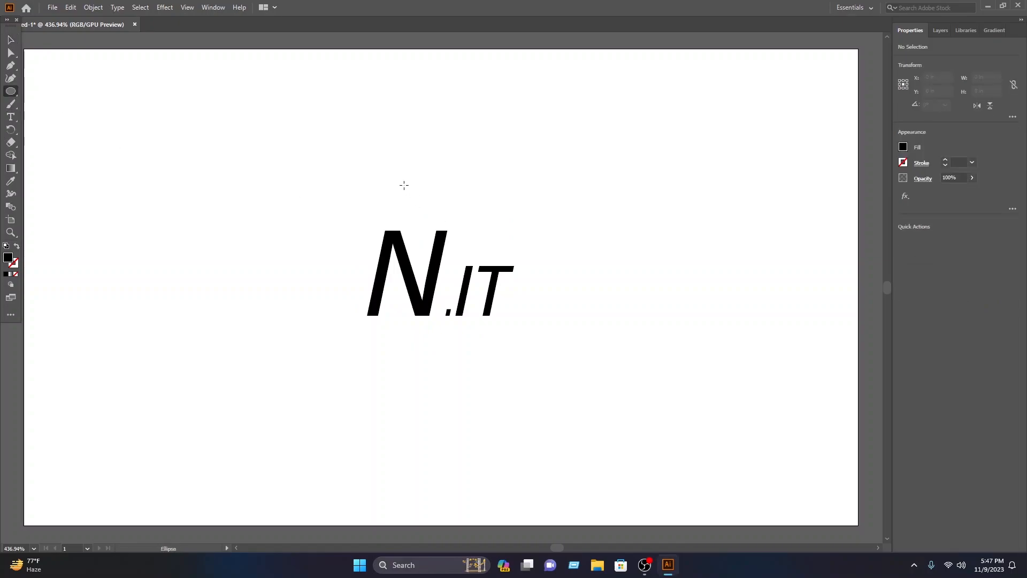
pyautogui.moveTo(341, 184); pyautogui.dragTo(539, 399)
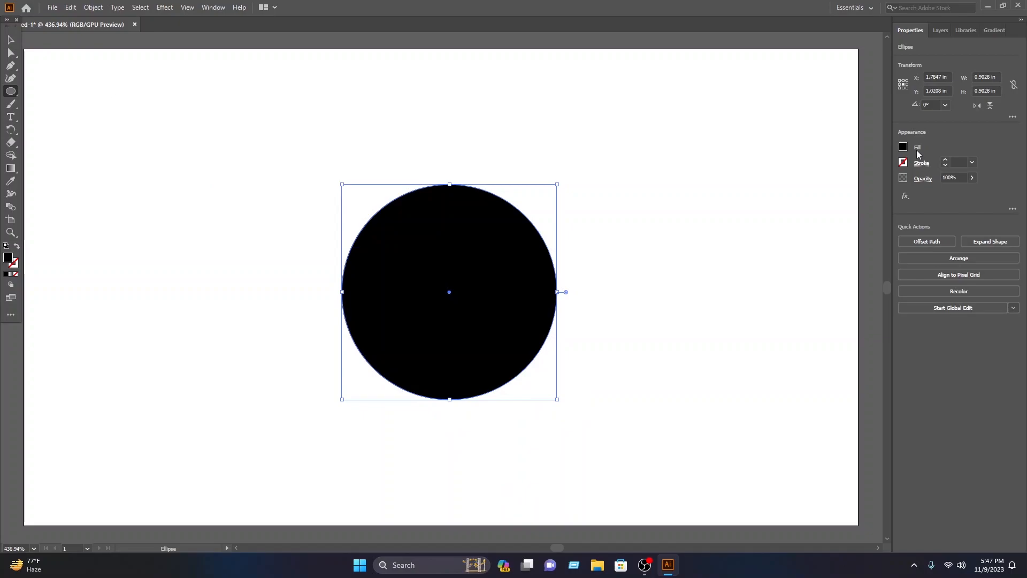
pyautogui.click(903, 147)
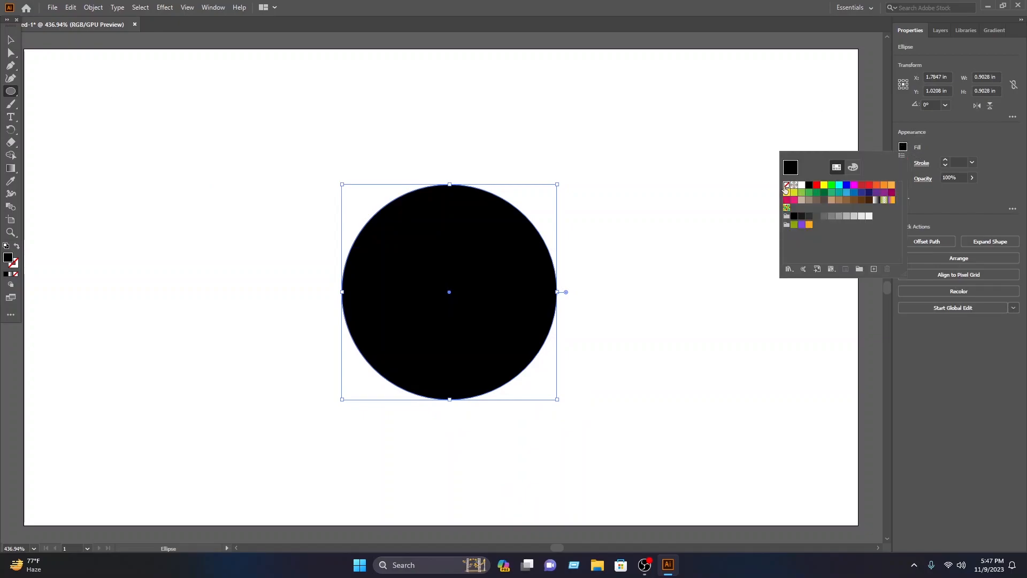
pyautogui.click(786, 185)
pyautogui.click(903, 163)
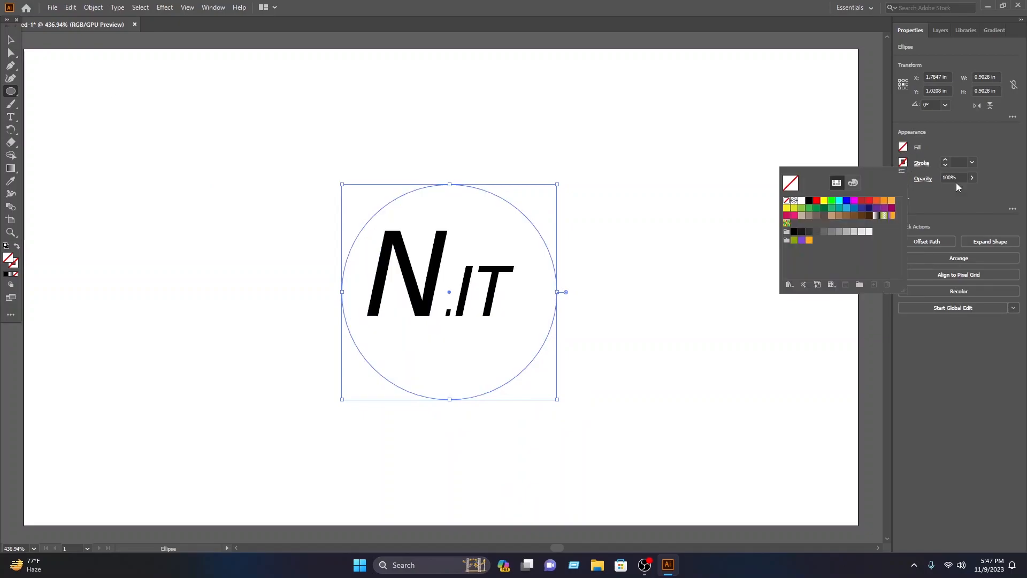
pyautogui.click(809, 201)
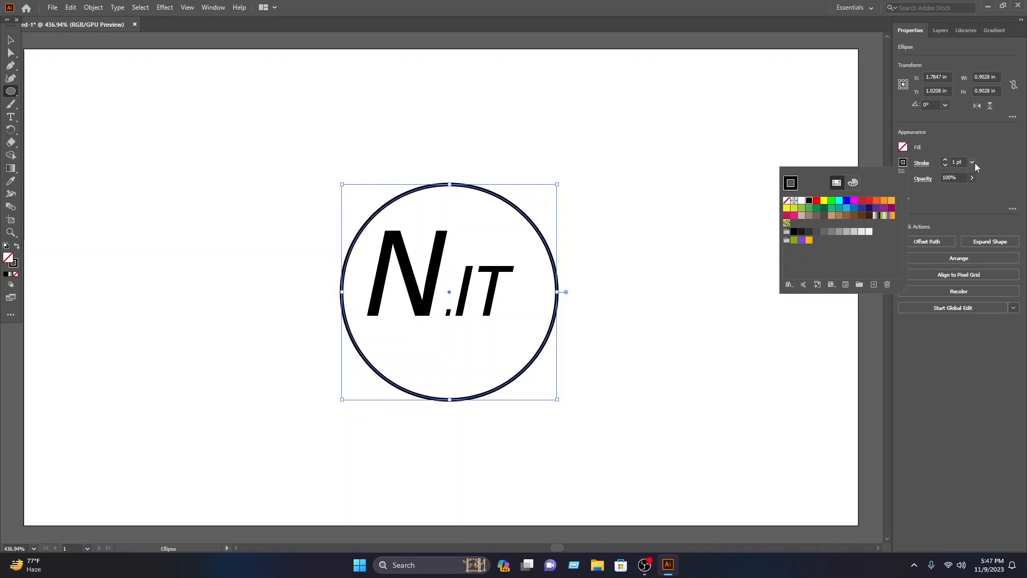
pyautogui.click(972, 163)
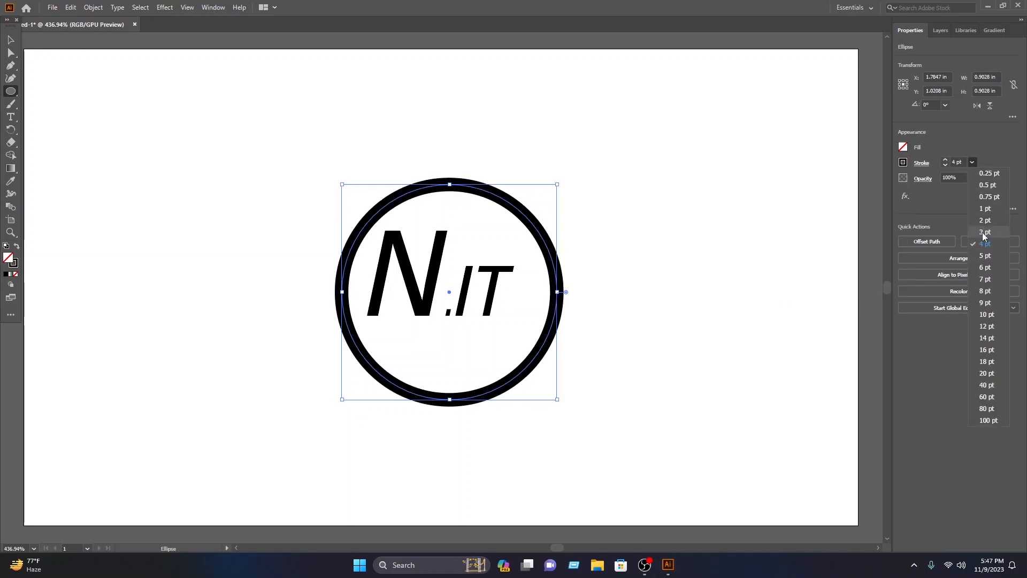
pyautogui.click(985, 233)
# Reposition the circle and the N.IT text so that the text sits centred inside the ring.
pyautogui.click(11, 41)
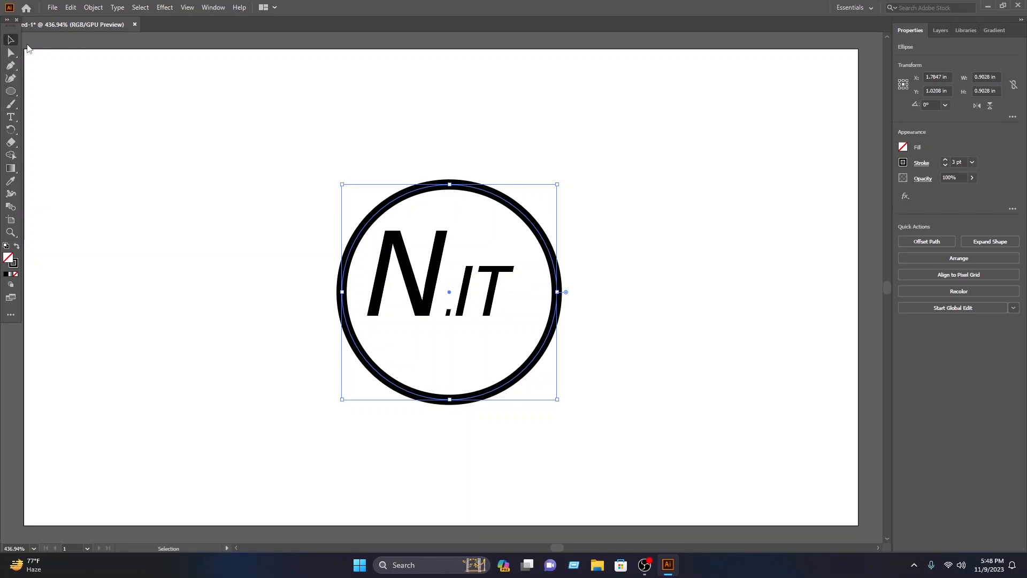
pyautogui.moveTo(552, 264); pyautogui.dragTo(527, 239)
pyautogui.click(453, 216)
pyautogui.scroll(1, 453, 215)
pyautogui.doubleClick(567, 344)
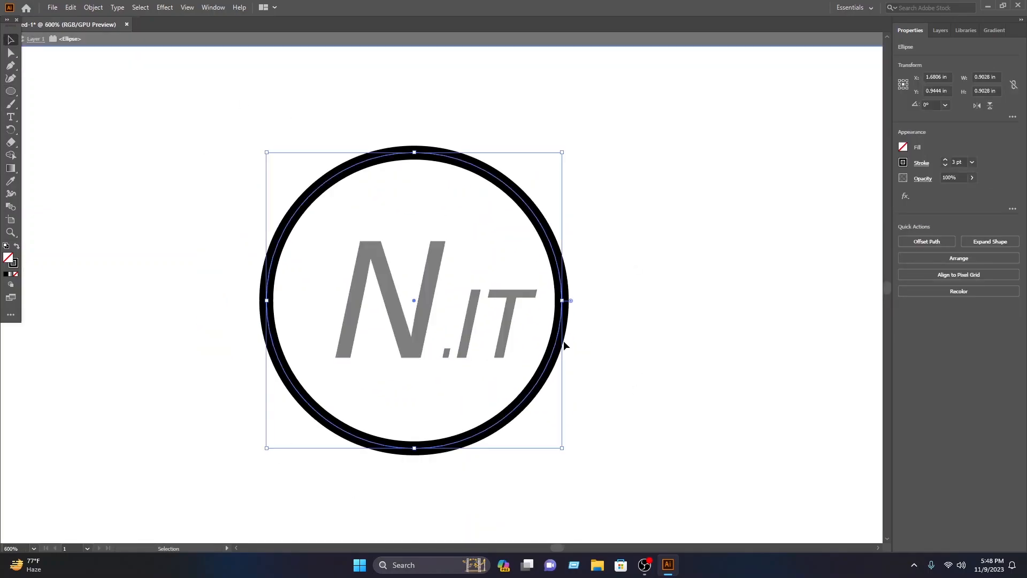
pyautogui.scroll(-1, 589, 266)
pyautogui.doubleClick(589, 262)
pyautogui.scroll(1, 588, 261)
pyautogui.moveTo(564, 300); pyautogui.dragTo(574, 300)
pyautogui.click(550, 310)
pyautogui.scroll(1, 488, 324)
pyautogui.scroll(-2, 485, 326)
pyautogui.scroll(2, 473, 326)
pyautogui.scroll(-2, 456, 400)
pyautogui.scroll(1, 456, 405)
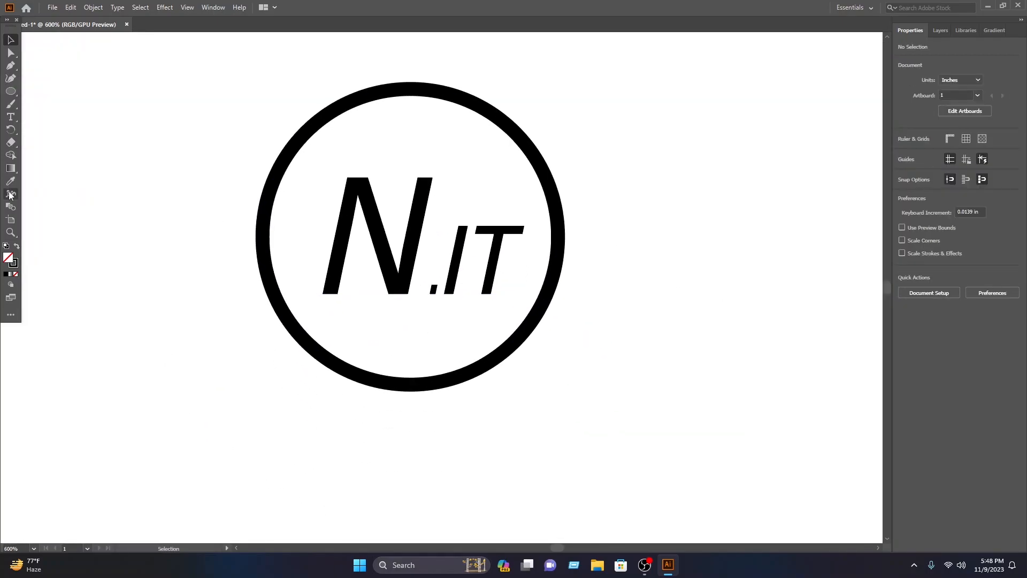
# Draw a rectangle about 0.04 by 0.43 in from the N's left leg down across the ring, with black fill and no stroke.
pyautogui.moveTo(10, 91); pyautogui.dragTo(60, 92)
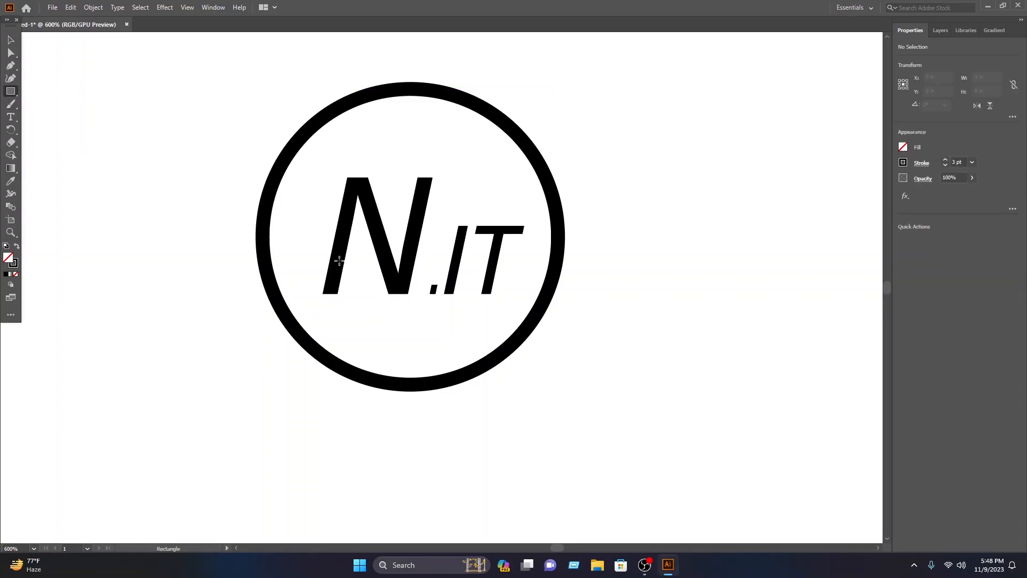
pyautogui.moveTo(330, 253); pyautogui.dragTo(345, 394)
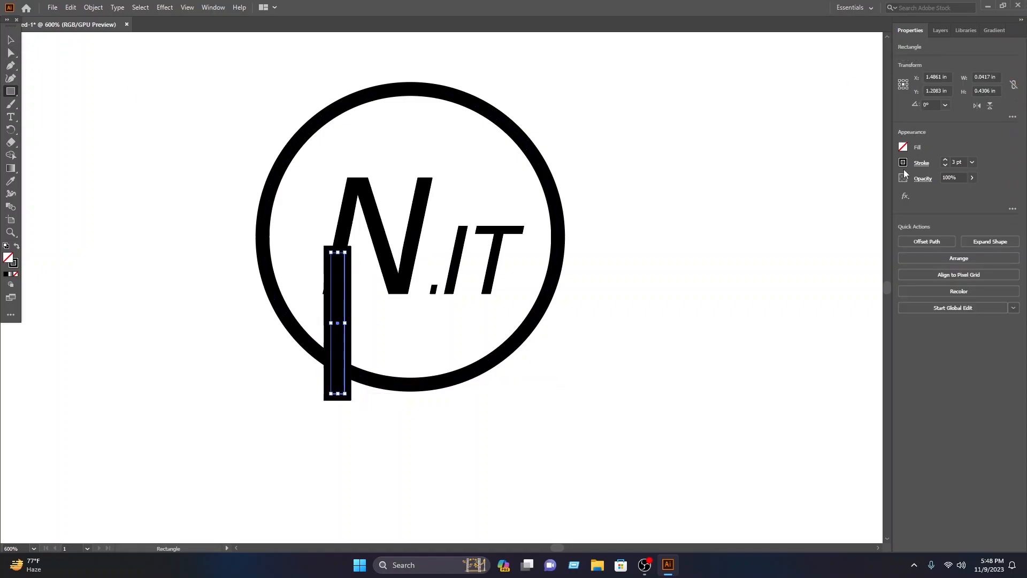
pyautogui.click(902, 162)
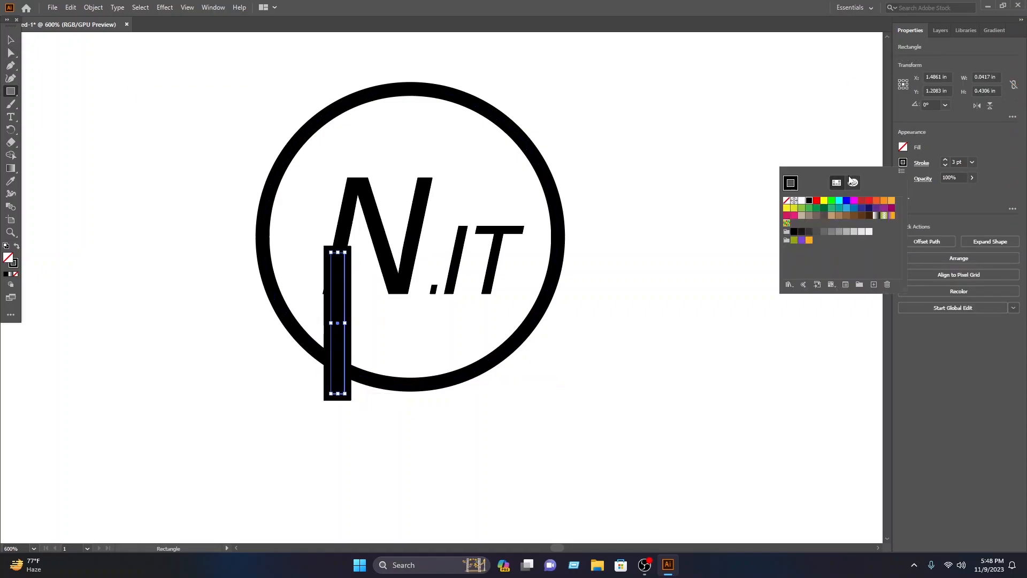
pyautogui.click(786, 203)
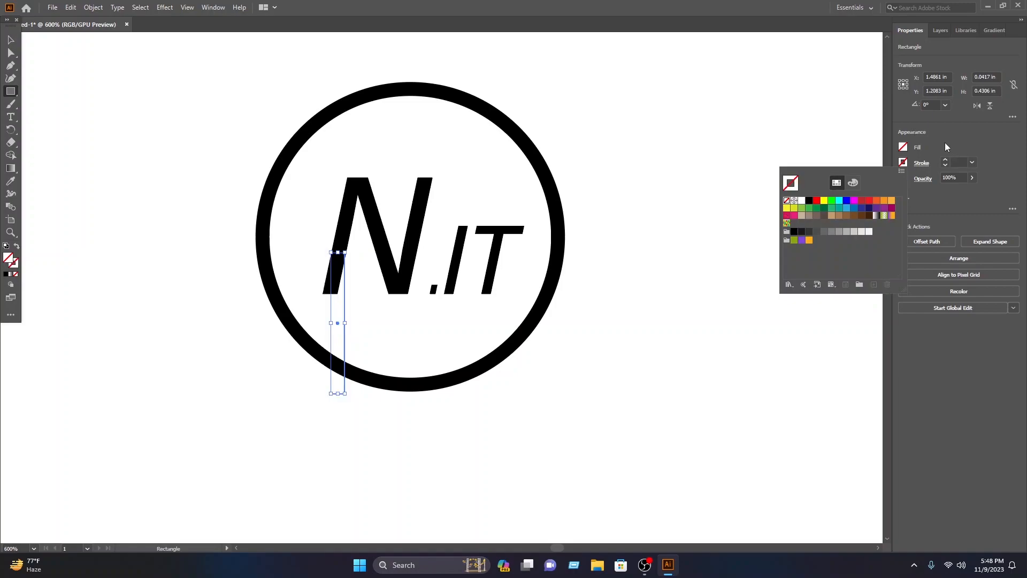
pyautogui.click(903, 148)
pyautogui.click(809, 185)
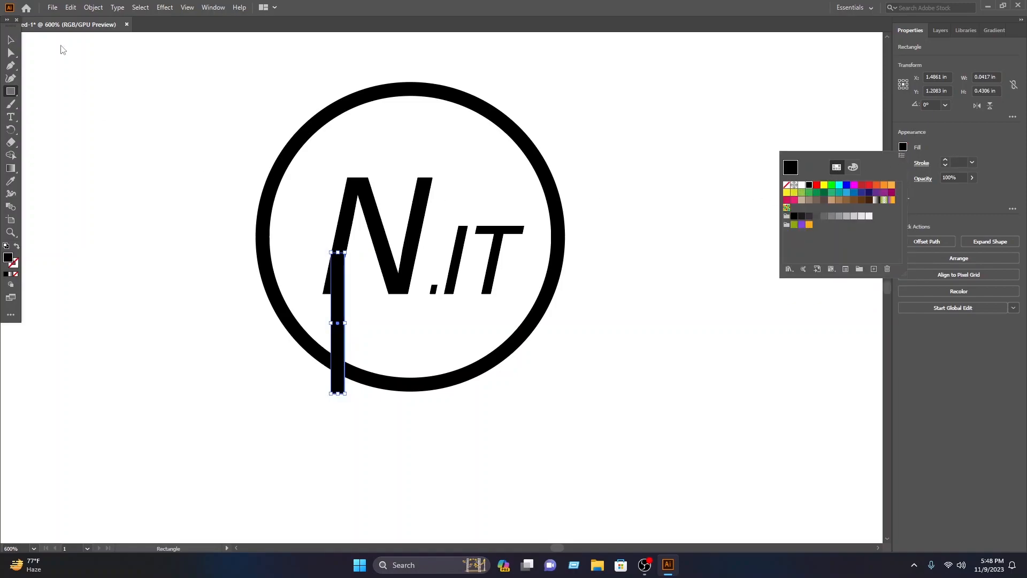
# Tilt the black rectangle to the slant of the N's left leg and position it as the leg's extension across the ring.
pyautogui.click(8, 43)
pyautogui.press('v')
pyautogui.moveTo(350, 323)
pyautogui.mouseDown()
pyautogui.moveTo(330, 314)
pyautogui.moveTo(334, 335)
pyautogui.mouseUp()
pyautogui.press('Right')
pyautogui.press('Left')
pyautogui.click(409, 339)
pyautogui.click(403, 345)
pyautogui.click(324, 327)
pyautogui.click(384, 330)
pyautogui.click(579, 466)
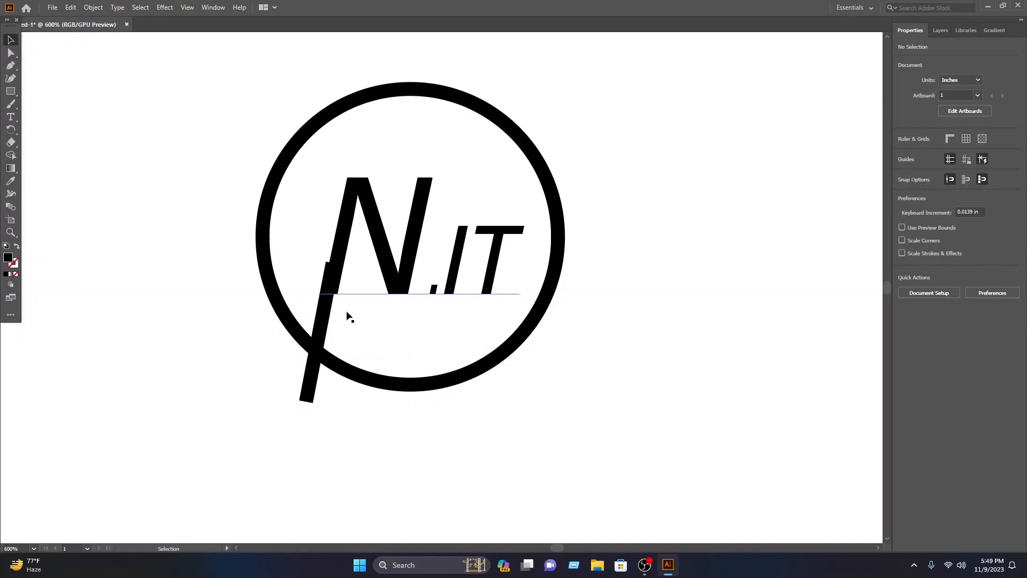
# Draw a rectangle about 0.03 by 0.31 in below the T's stem, rotate it to about 349°, and align it with the stem.
pyautogui.click(11, 91)
pyautogui.moveTo(483, 294); pyautogui.dragTo(492, 396)
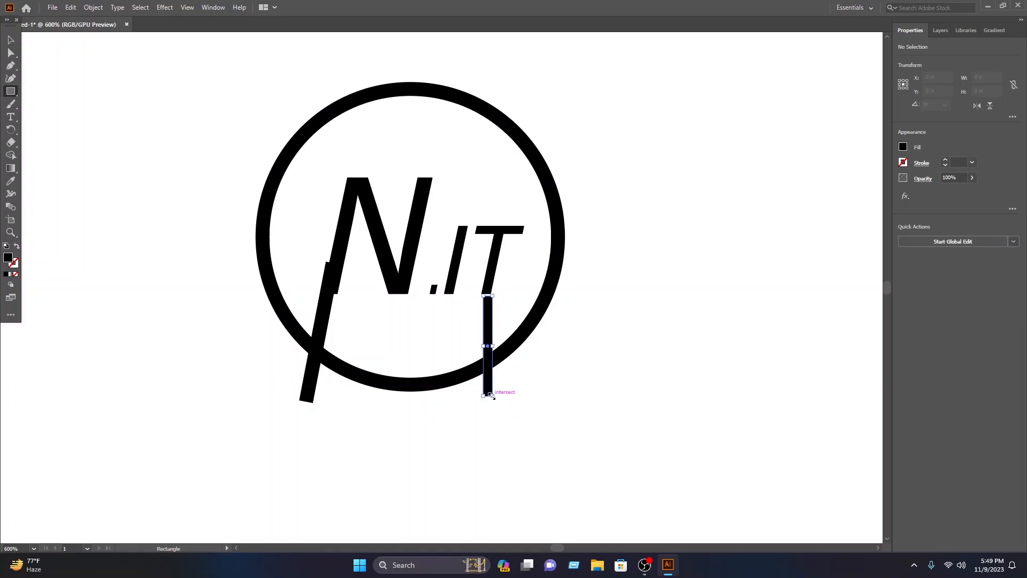
pyautogui.click(11, 39)
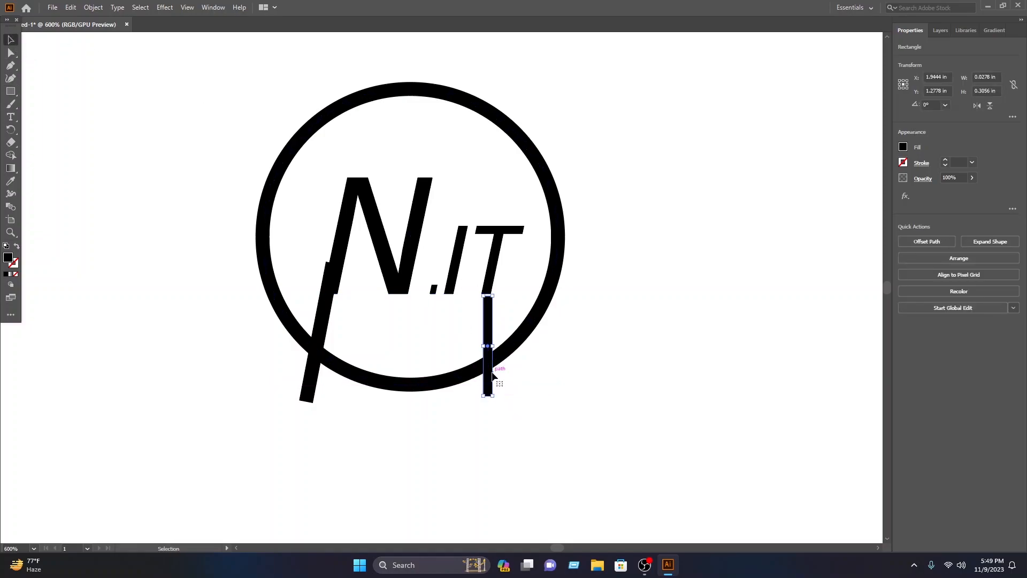
pyautogui.moveTo(489, 377); pyautogui.dragTo(483, 321)
pyautogui.click(607, 305)
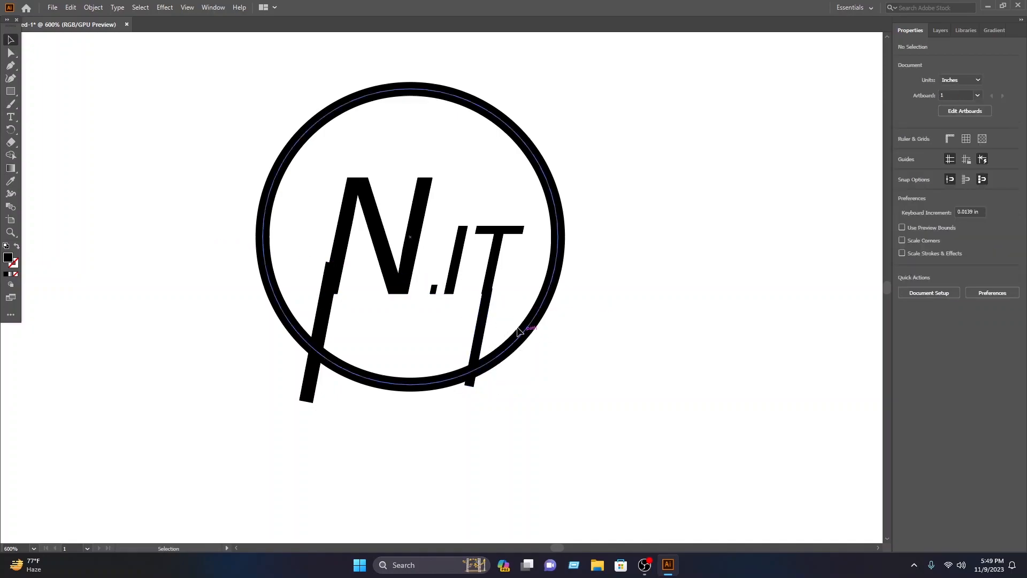
pyautogui.click(586, 295)
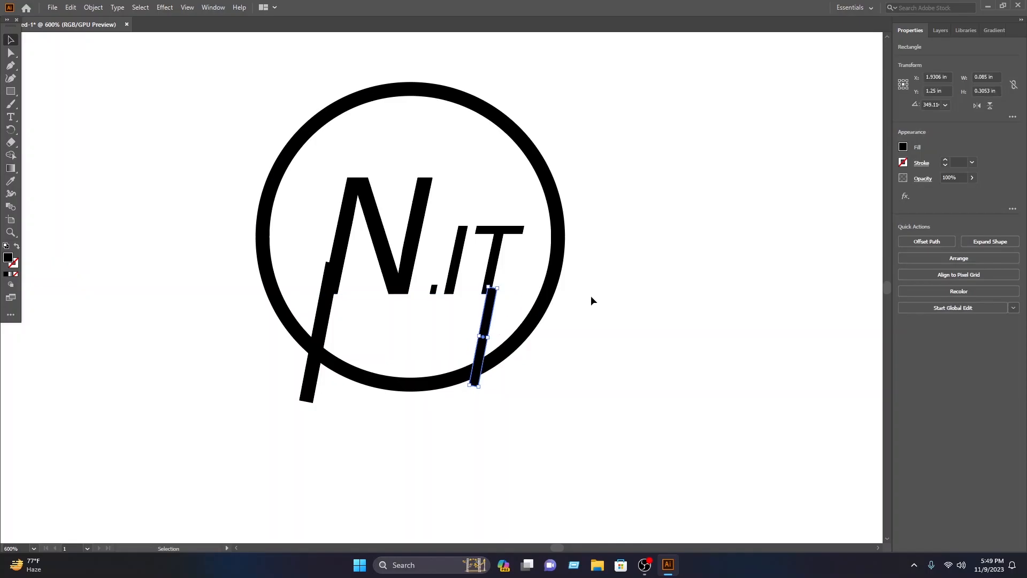
# Select all the artwork and remove the end of the N's extension bar outside the ring with Shape Builder.
pyautogui.scroll(-1, 637, 442)
pyautogui.scroll(1, 637, 441)
pyautogui.moveTo(632, 438); pyautogui.dragTo(204, 93)
pyautogui.click(10, 155)
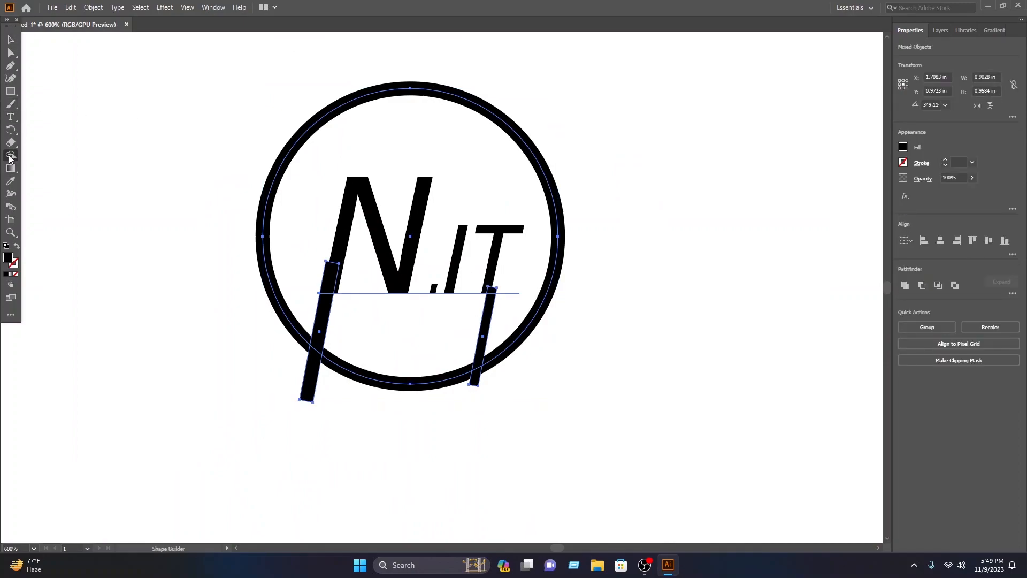
pyautogui.keyDown('alt'); pyautogui.click(310, 376); pyautogui.keyUp('alt')
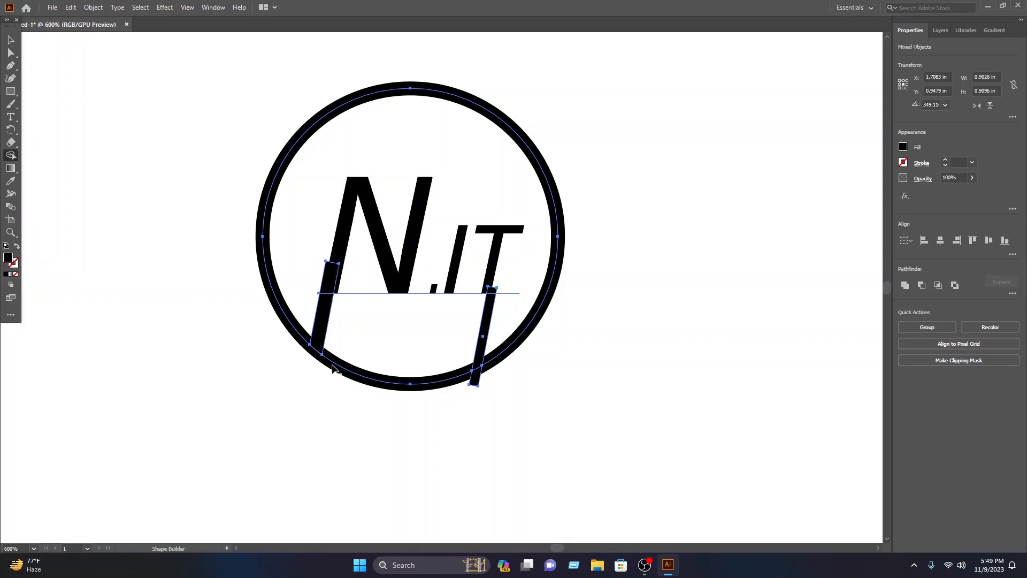
# Remove the end of the T's extension bar outside the ring and the ring's lower arc between the two bars with Shape Builder.
pyautogui.keyDown('alt'); pyautogui.click(476, 379); pyautogui.keyUp('alt')
pyautogui.keyDown('alt'); pyautogui.click(389, 385); pyautogui.keyUp('alt')
pyautogui.press('v')
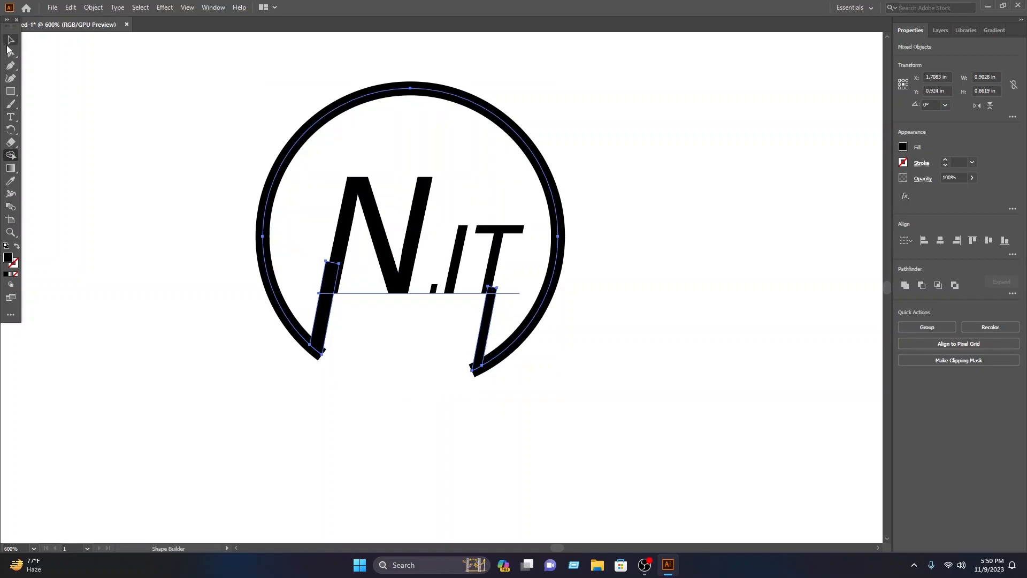
pyautogui.click(128, 107)
# Select the whole logo, scale it up proportionally until the ring is about 1.13 in wide, and reposition it on the artboard.
pyautogui.scroll(2, 598, 439)
pyautogui.moveTo(599, 436); pyautogui.dragTo(198, 131)
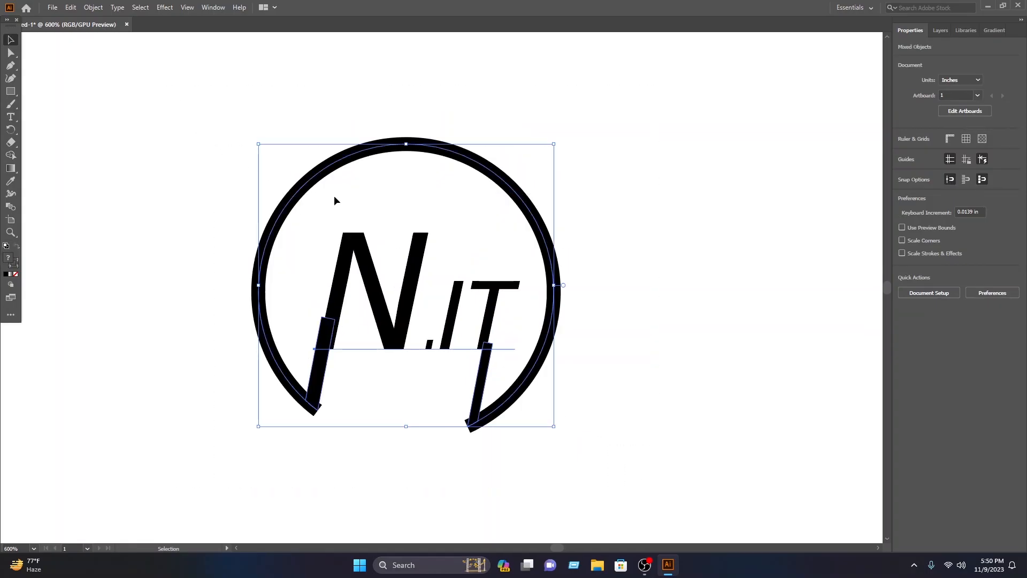
pyautogui.scroll(-1, 360, 201)
pyautogui.scroll(1, 361, 203)
pyautogui.moveTo(369, 266); pyautogui.dragTo(395, 279)
pyautogui.scroll(-2, 432, 244)
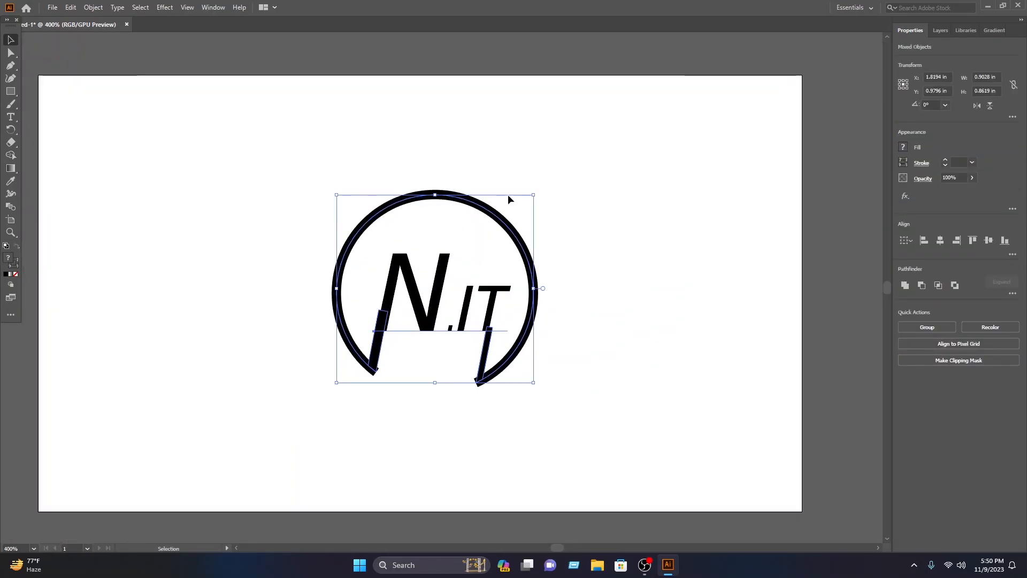
pyautogui.moveTo(532, 193); pyautogui.dragTo(630, 176)
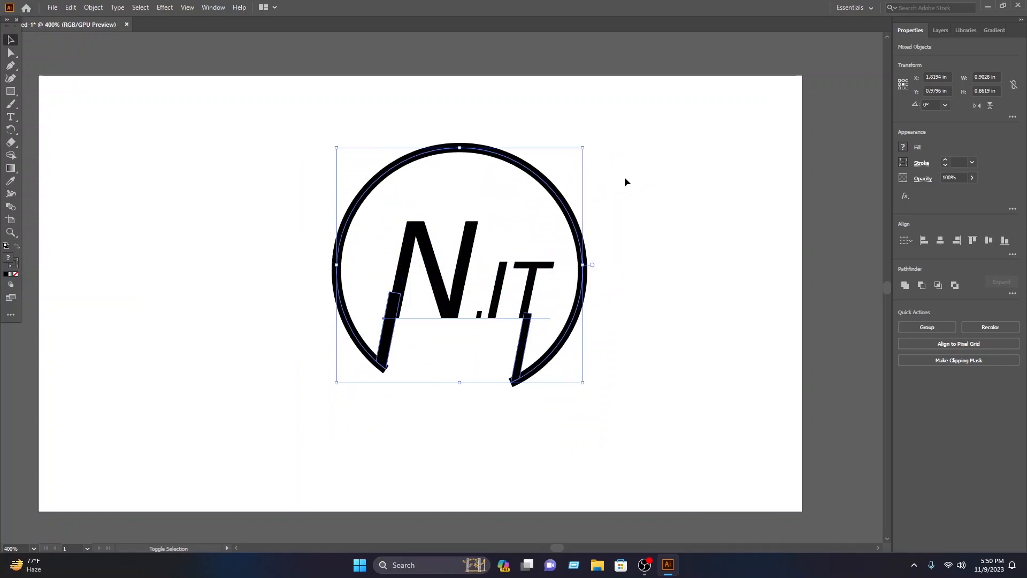
pyautogui.moveTo(571, 219); pyautogui.dragTo(486, 234)
pyautogui.click(620, 223)
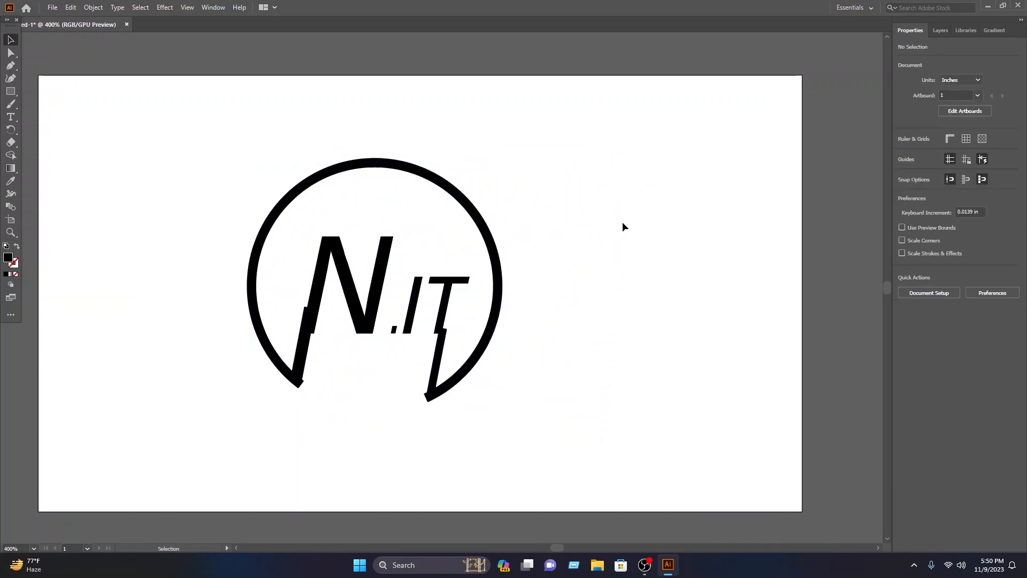
# Duplicate the N's left extension bar, rotated about 180°, and place the copy between the N's right leg and the ring above.
pyautogui.click(298, 368)
pyautogui.moveTo(298, 368); pyautogui.dragTo(201, 222)
pyautogui.moveTo(398, 210); pyautogui.dragTo(392, 210)
pyautogui.click(460, 214)
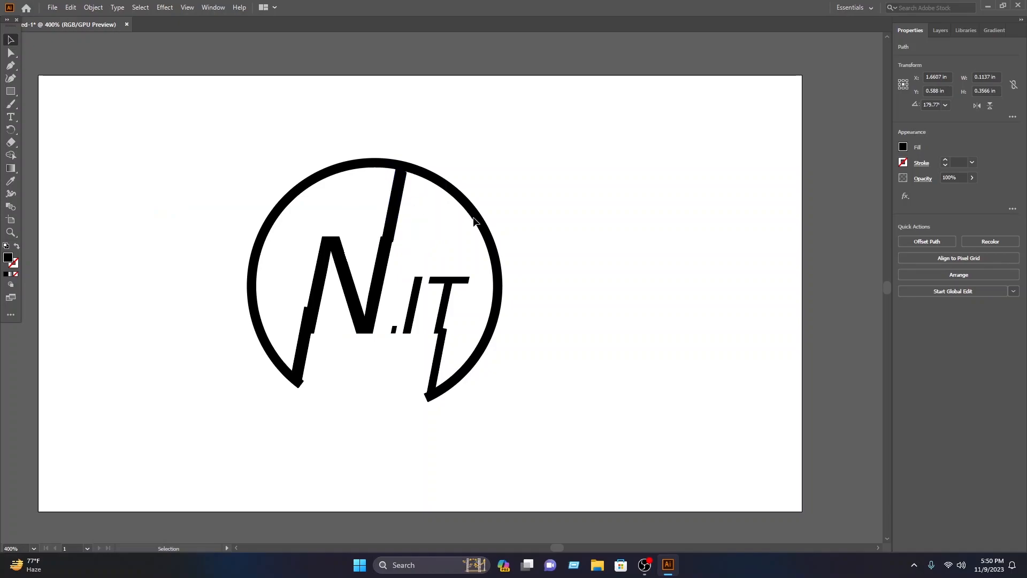
# Nudge the upper extension bar slightly up and to the right to fit between the N and the ring.
pyautogui.click(399, 208)
pyautogui.press('Up')
pyautogui.click(476, 204)
pyautogui.click(393, 217)
pyautogui.press('Right')
pyautogui.click(608, 249)
# Bring the black ring to the front of the stacking order.
pyautogui.click(492, 321)
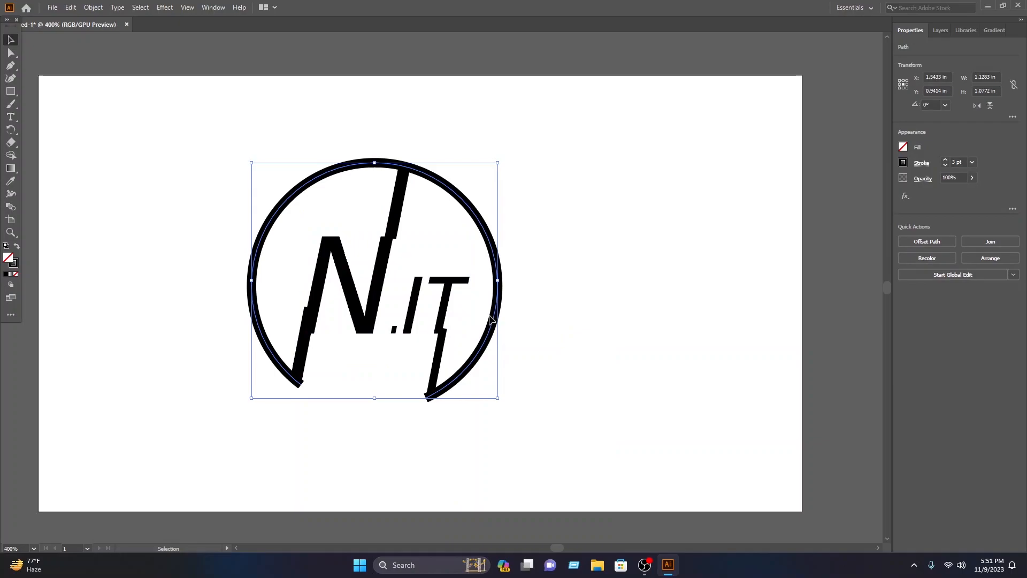
pyautogui.rightClick(491, 322)
pyautogui.moveTo(531, 267)
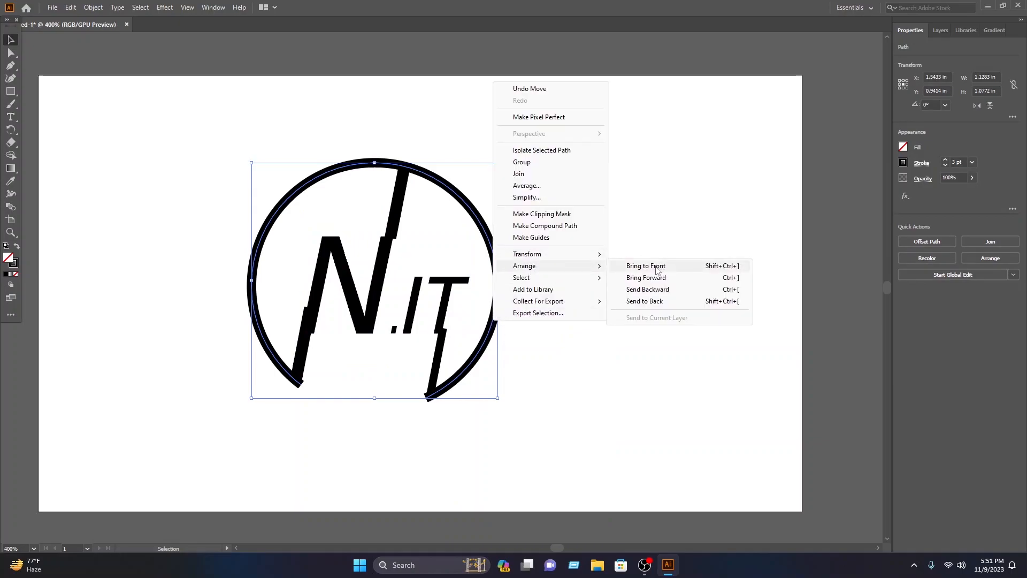
pyautogui.click(620, 265)
pyautogui.click(593, 274)
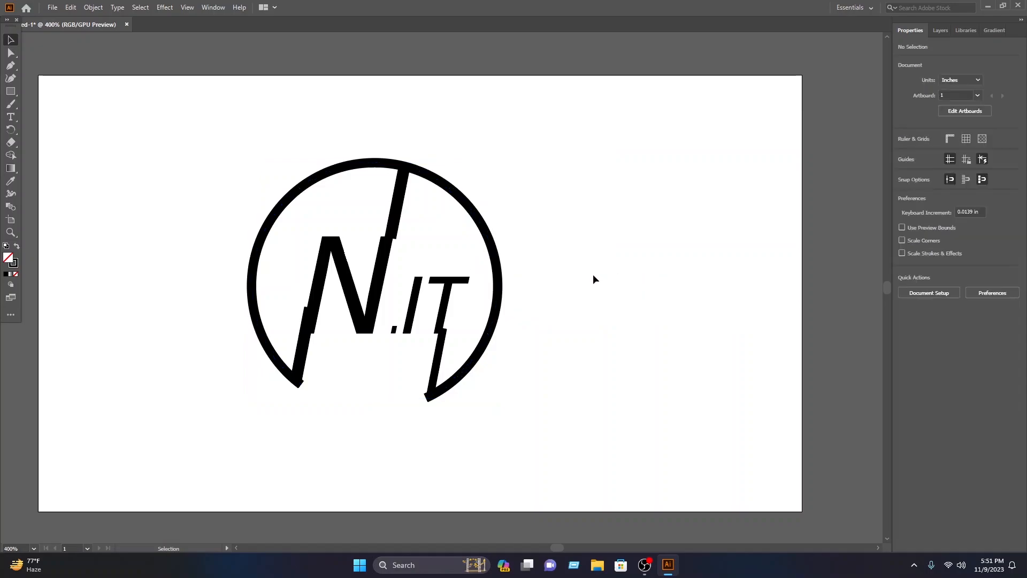
# Select all the artwork and move the logo right to the middle of the artboard.
pyautogui.scroll(-1, 566, 299)
pyautogui.scroll(1, 566, 299)
pyautogui.moveTo(594, 406); pyautogui.dragTo(162, 130)
pyautogui.moveTo(357, 289); pyautogui.dragTo(413, 297)
pyautogui.click(681, 261)
# Select all the N.IT characters and give them a 3 pt cyan stroke.
pyautogui.doubleClick(441, 304)
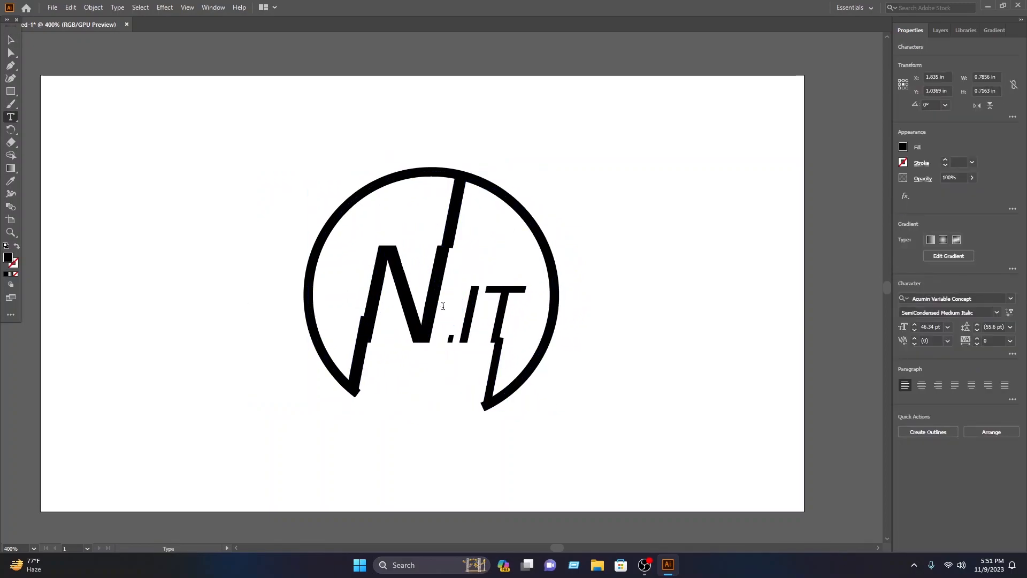
pyautogui.moveTo(520, 297); pyautogui.dragTo(370, 295)
pyautogui.click(972, 162)
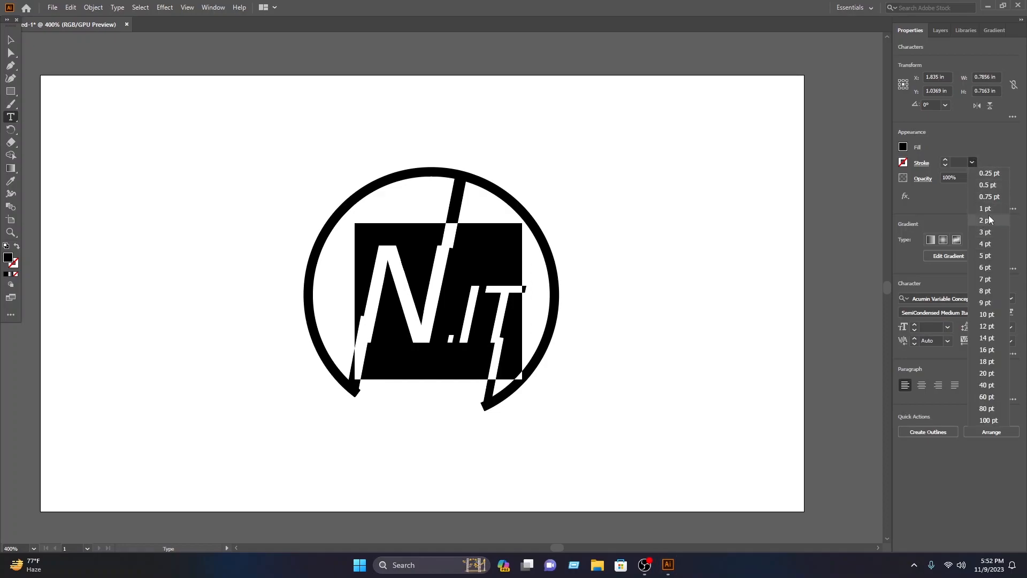
pyautogui.click(987, 233)
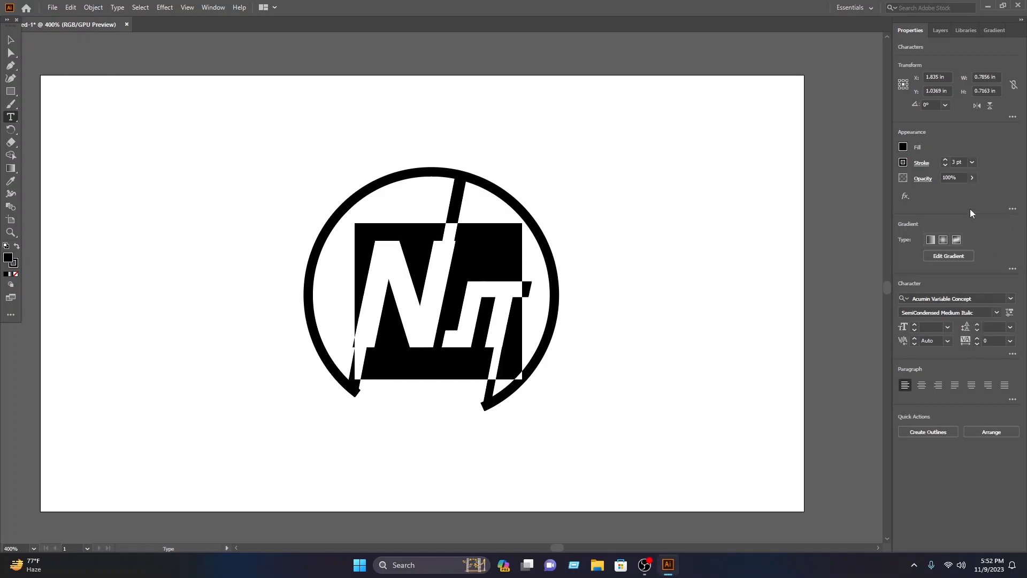
pyautogui.click(902, 163)
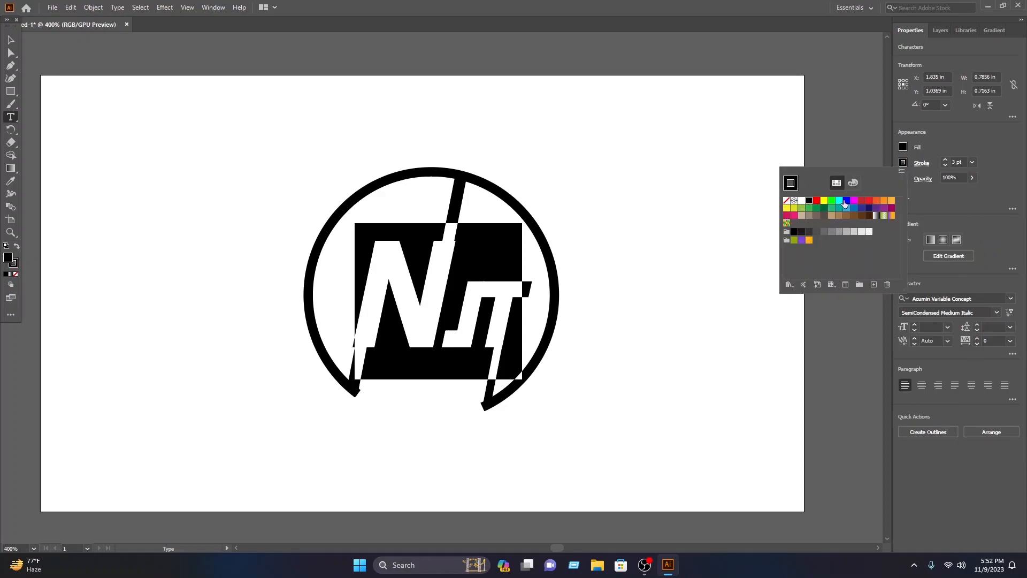
pyautogui.click(839, 200)
pyautogui.click(9, 39)
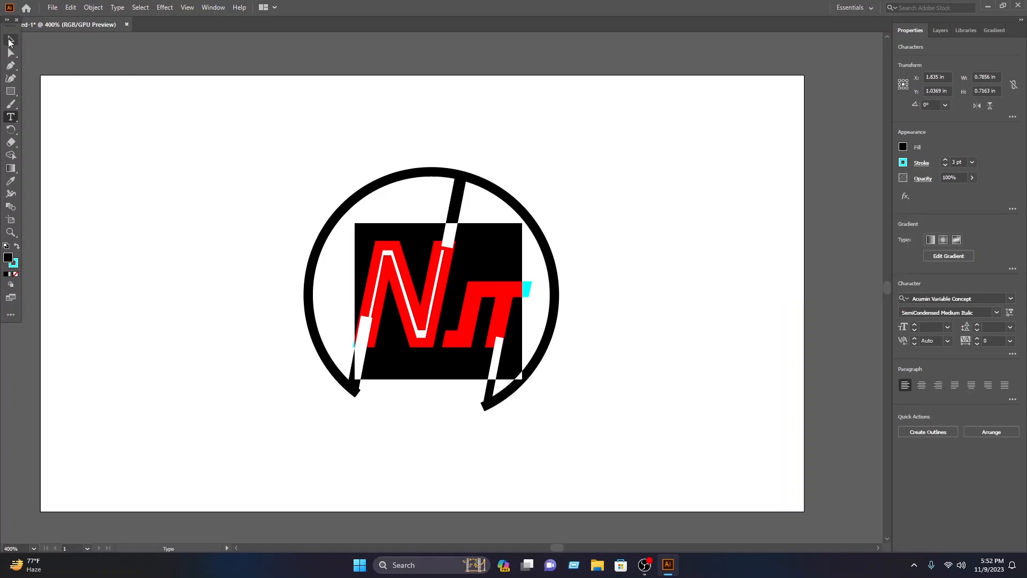
# Set the N.IT text's stroke weight to 1 pt.
pyautogui.click(972, 163)
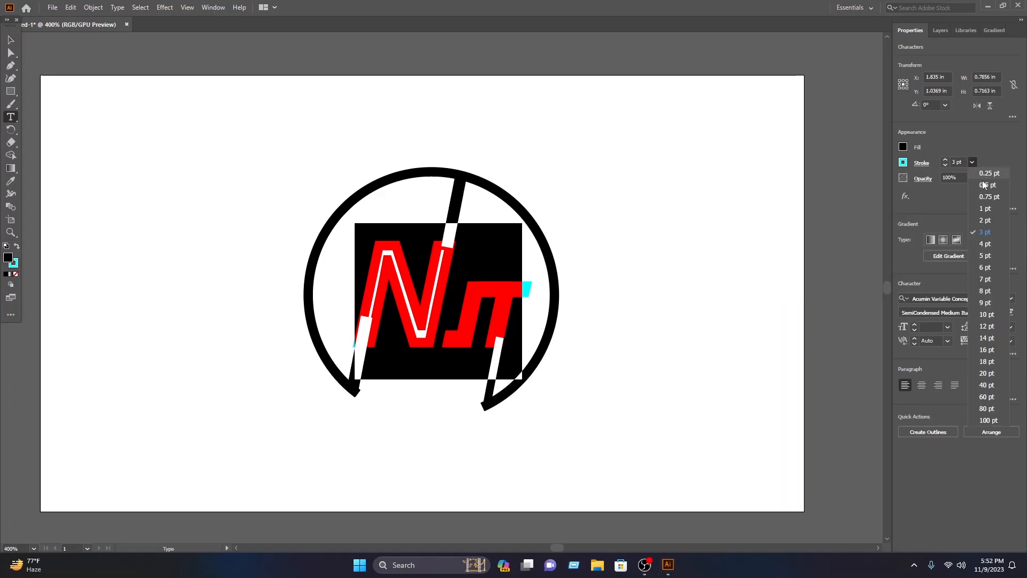
pyautogui.click(986, 208)
pyautogui.click(708, 156)
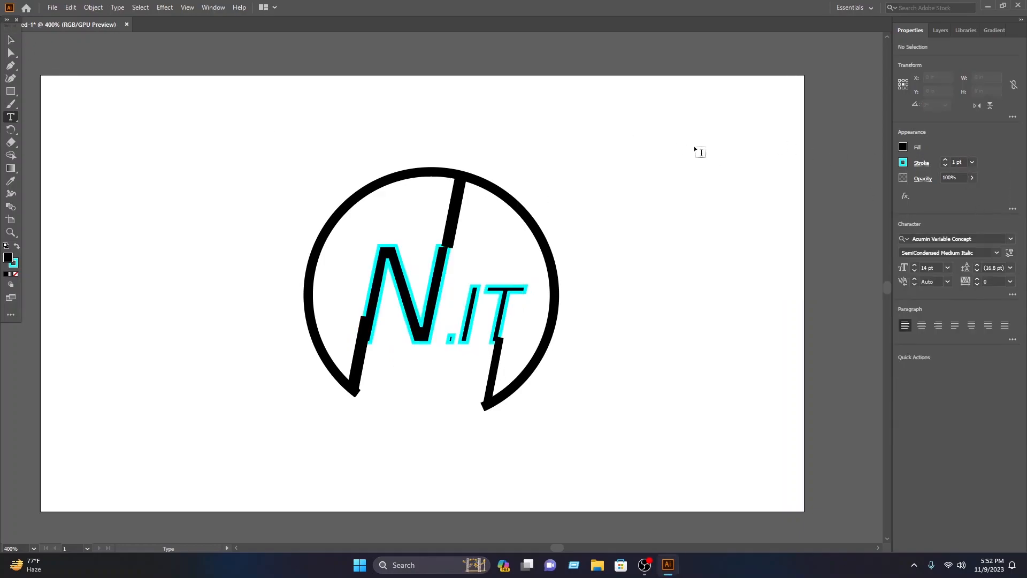
pyautogui.click(11, 40)
# Change the fill of all the N.IT characters to a light blue of about #35ACFF with the color mixer.
pyautogui.doubleClick(417, 308)
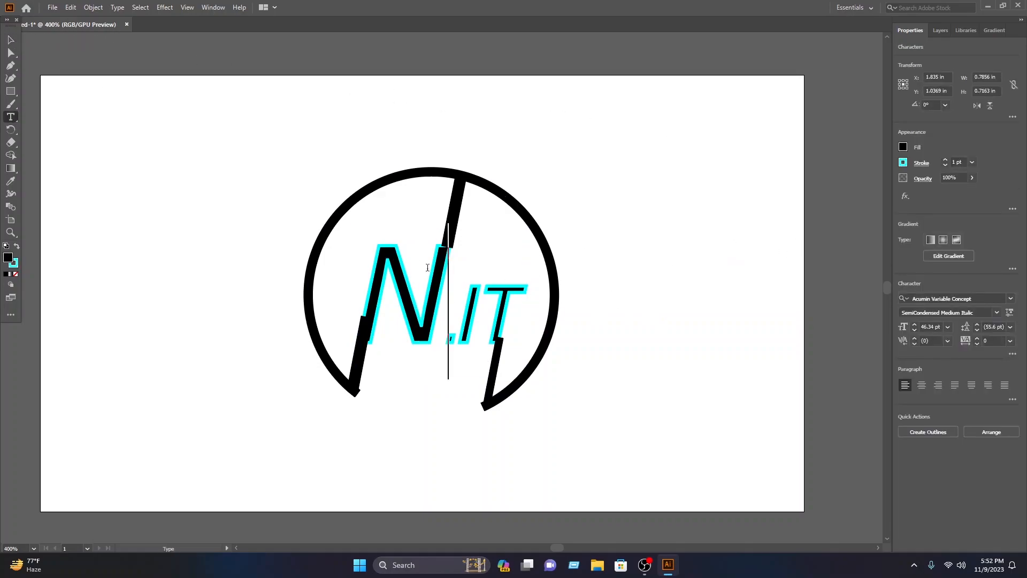
pyautogui.hotkey('ctrl', 'a')
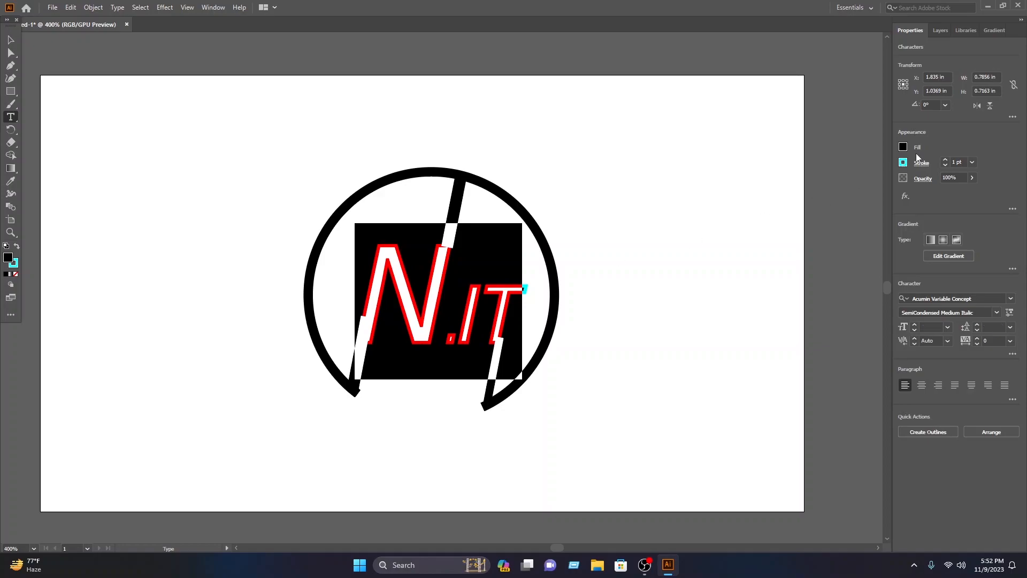
pyautogui.click(903, 148)
pyautogui.click(838, 185)
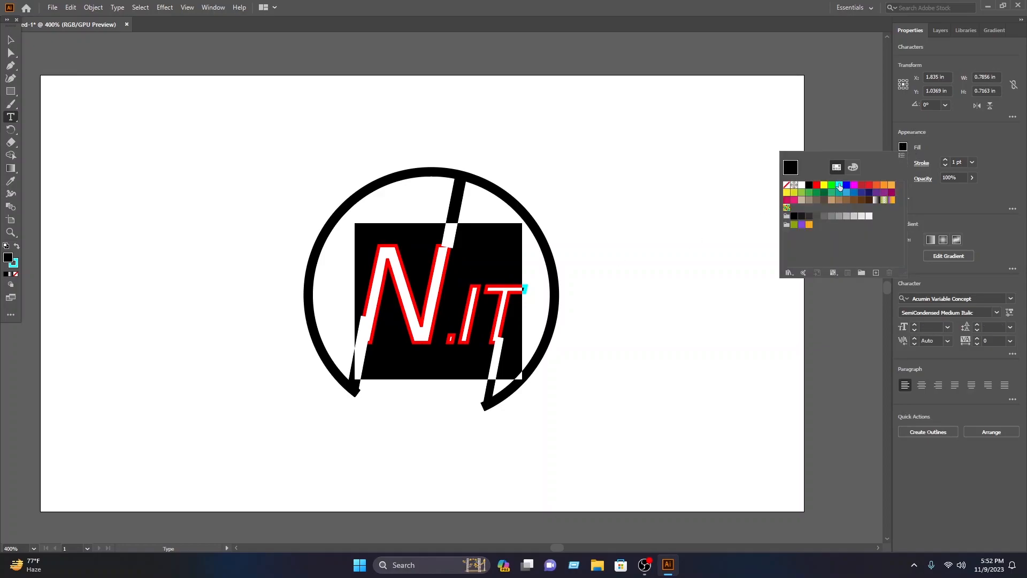
pyautogui.click(854, 168)
pyautogui.click(861, 261)
pyautogui.moveTo(853, 269)
pyautogui.mouseDown()
pyautogui.moveTo(850, 256)
pyautogui.moveTo(879, 258)
pyautogui.moveTo(861, 265)
pyautogui.moveTo(803, 251)
pyautogui.moveTo(860, 257)
pyautogui.moveTo(853, 263)
pyautogui.mouseUp()
pyautogui.click(852, 258)
pyautogui.moveTo(849, 202); pyautogui.dragTo(855, 205)
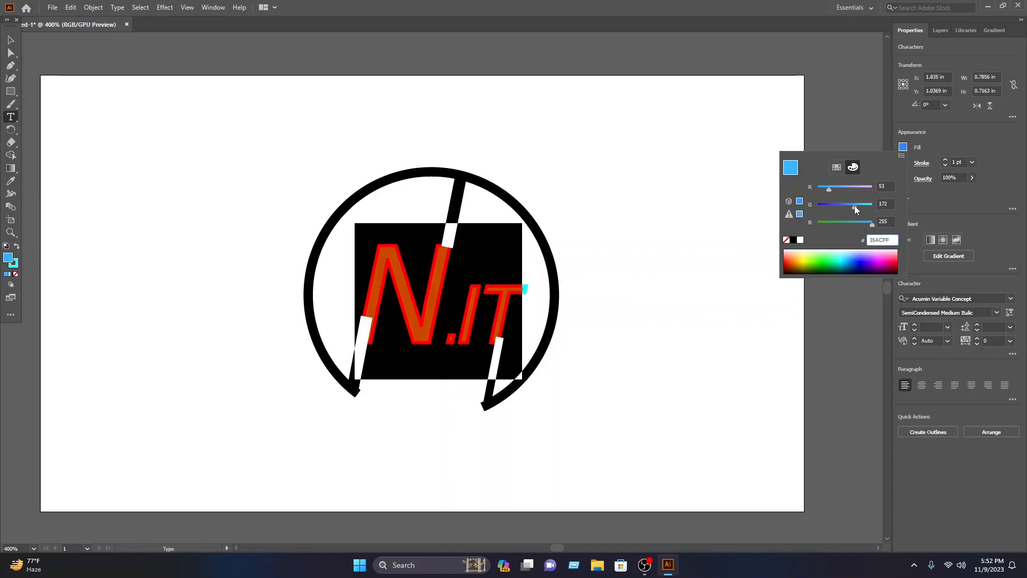
pyautogui.click(371, 139)
# Change the stroke of all the N.IT characters to the dark blue swatch.
pyautogui.moveTo(545, 290); pyautogui.dragTo(312, 276)
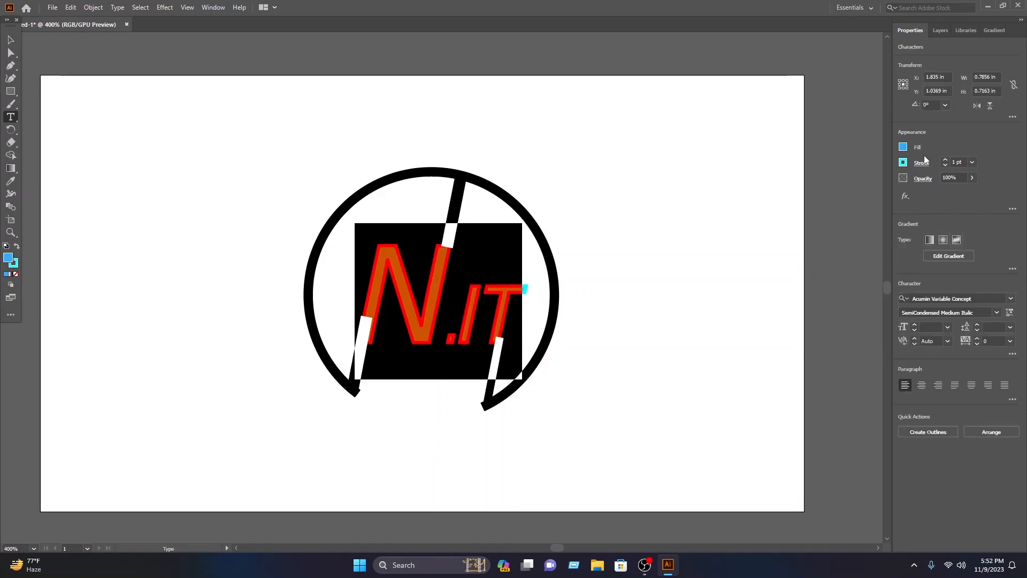
pyautogui.click(904, 163)
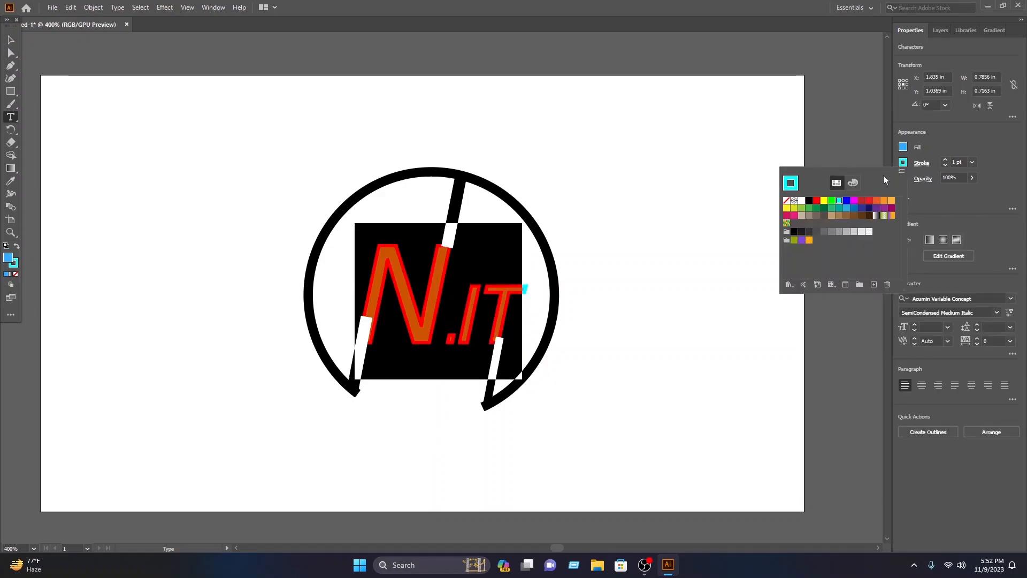
pyautogui.click(847, 202)
pyautogui.click(11, 40)
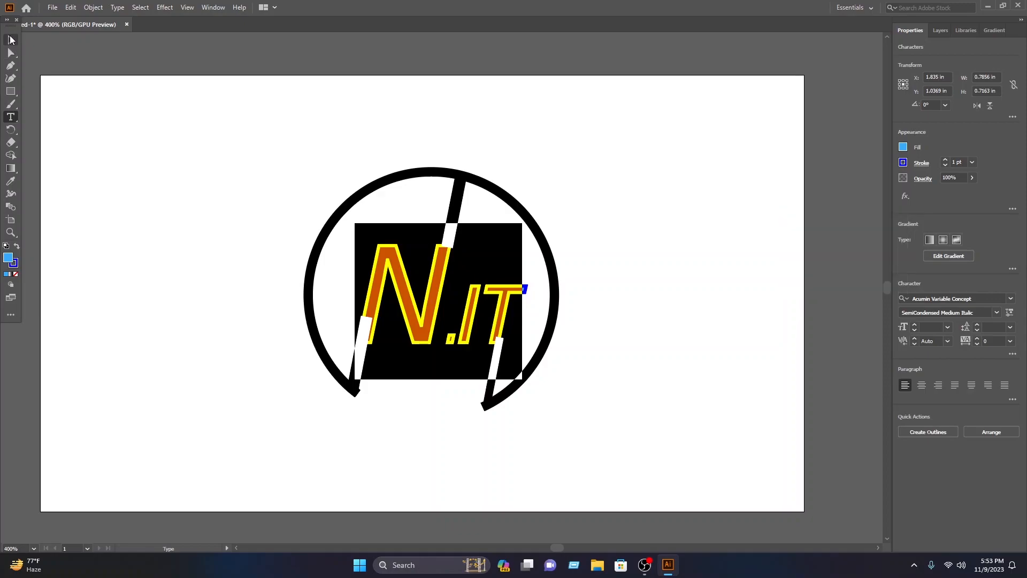
pyautogui.click(138, 138)
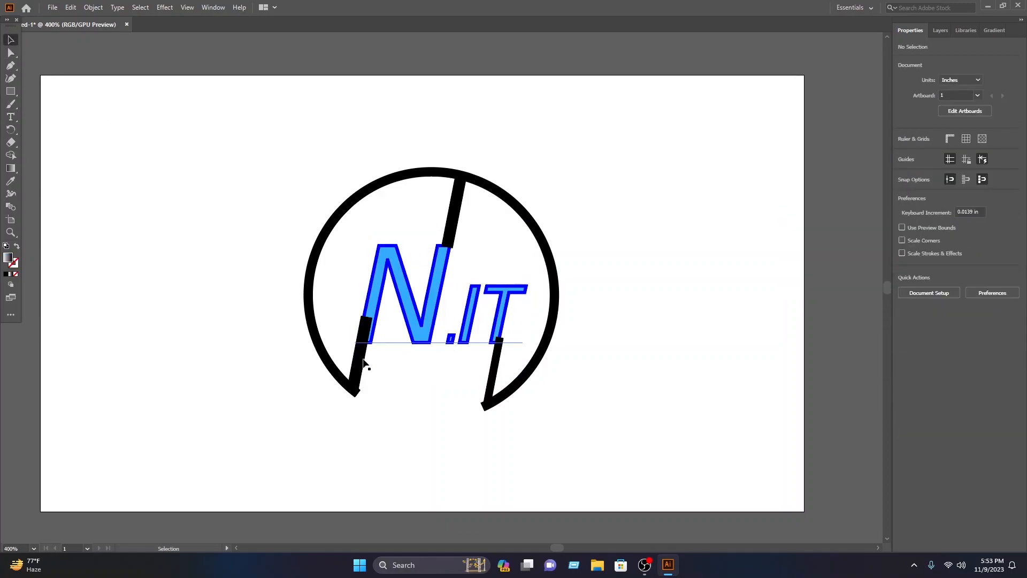
# Send the extension bar below the N's left leg to the back, behind the lettering.
pyautogui.click(354, 373)
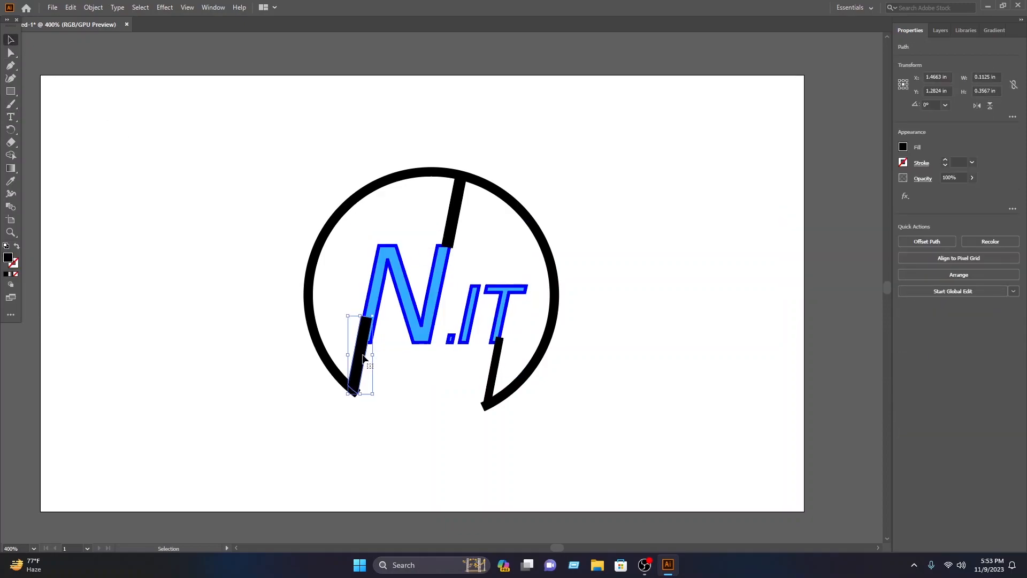
pyautogui.rightClick(364, 358)
pyautogui.moveTo(407, 303)
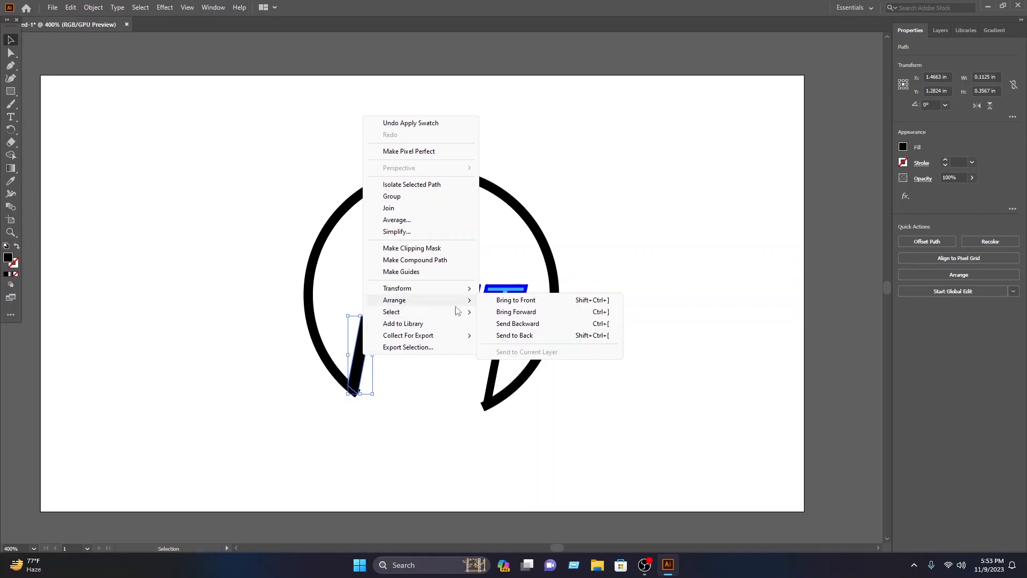
pyautogui.click(512, 339)
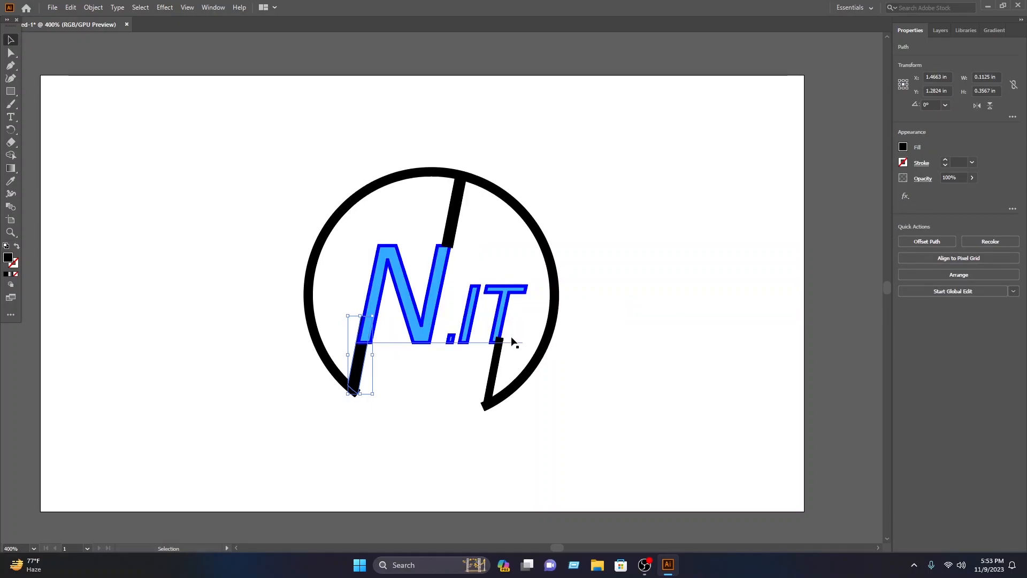
pyautogui.click(658, 374)
# Send the extension bar below the T's stem to the back, behind the lettering.
pyautogui.click(494, 375)
pyautogui.rightClick(496, 378)
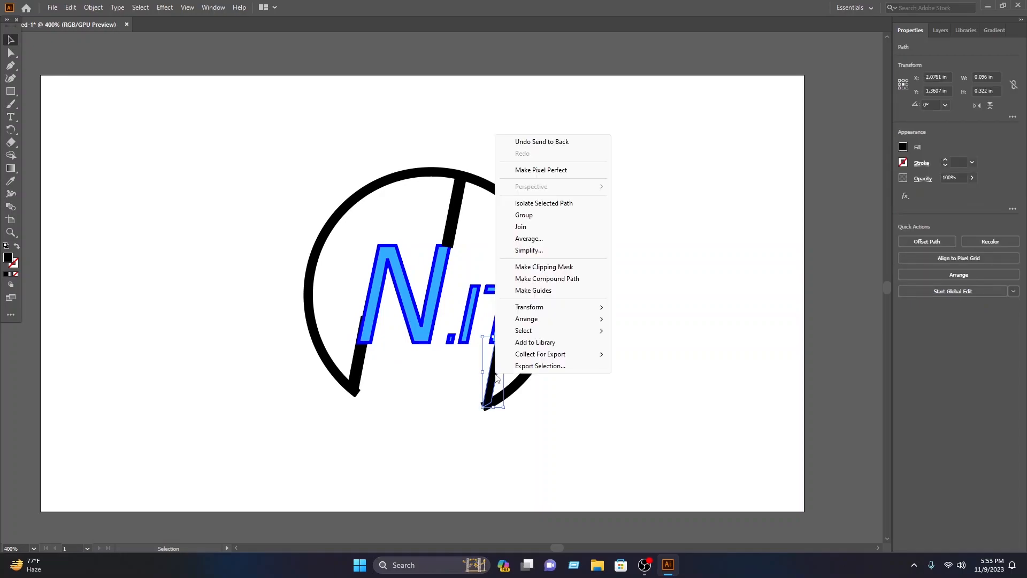
pyautogui.moveTo(562, 319)
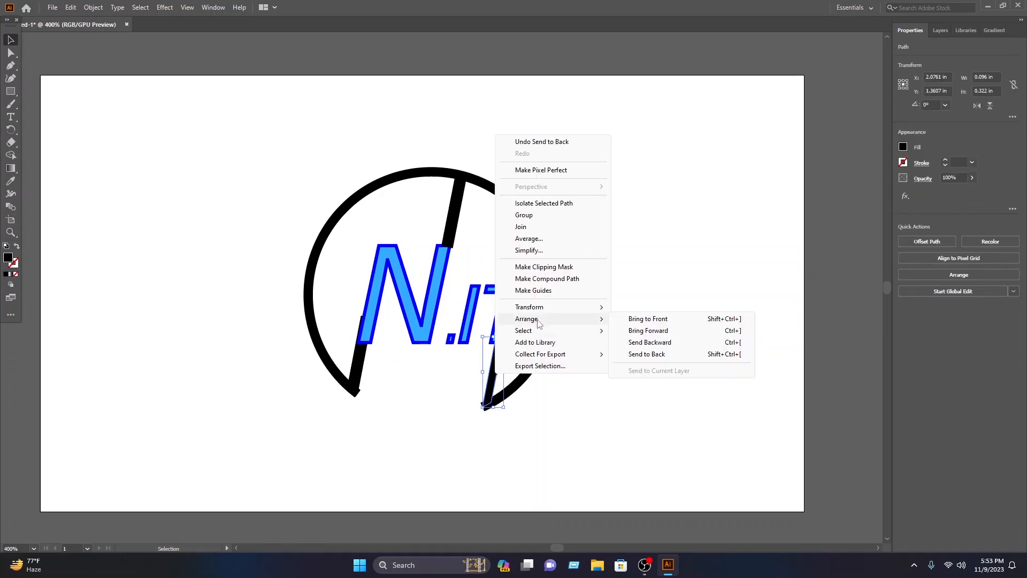
pyautogui.click(649, 354)
pyautogui.click(591, 235)
# Send the extension bar above the N's right leg to the back, behind the lettering.
pyautogui.click(456, 209)
pyautogui.rightClick(458, 210)
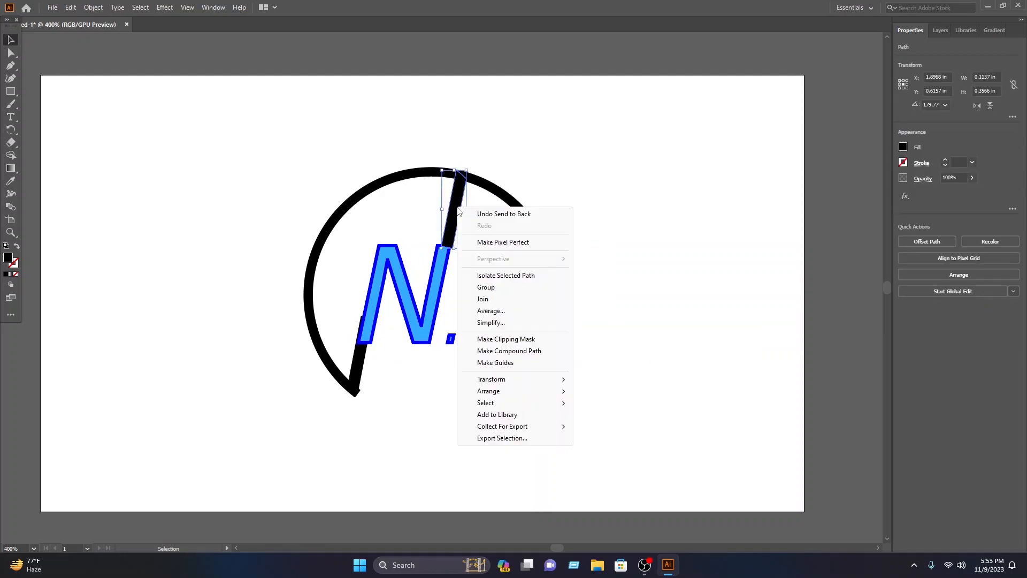
pyautogui.moveTo(503, 391)
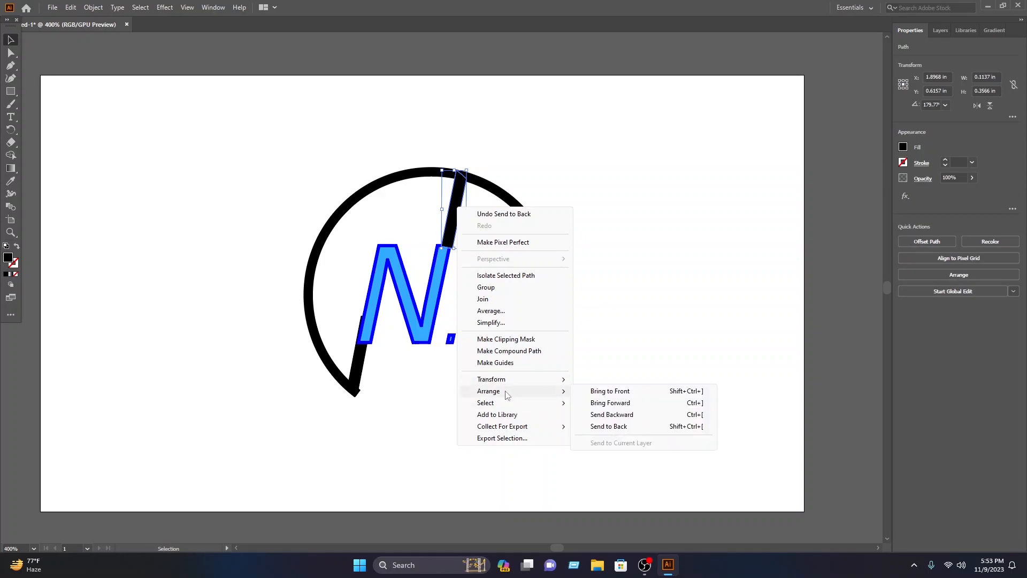
pyautogui.click(618, 426)
pyautogui.click(564, 281)
# Copy the N's light blue fill and blue stroke onto its lower-left extension bar with the Eyedropper.
pyautogui.click(361, 370)
pyautogui.click(10, 181)
pyautogui.click(378, 293)
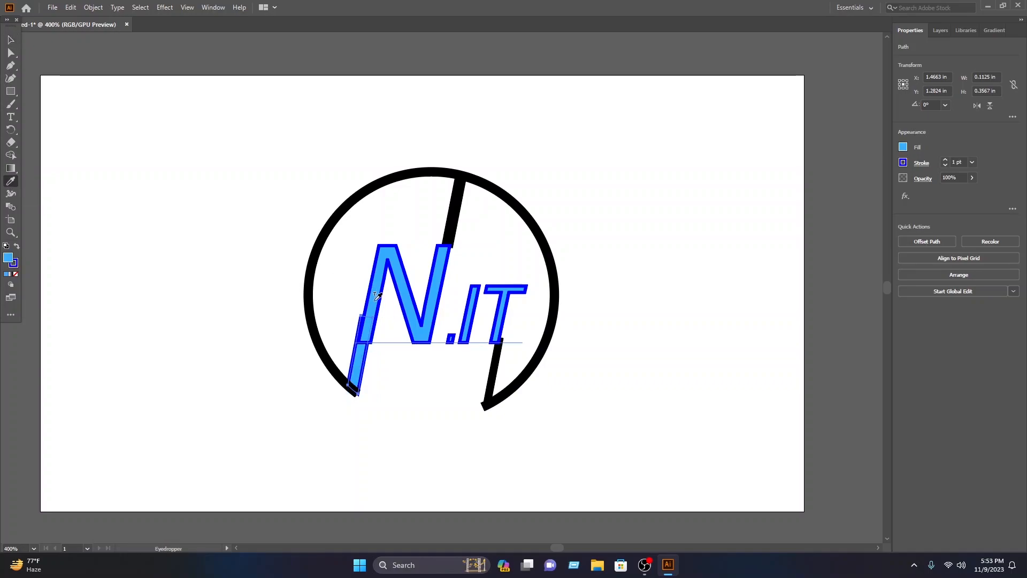
pyautogui.click(10, 40)
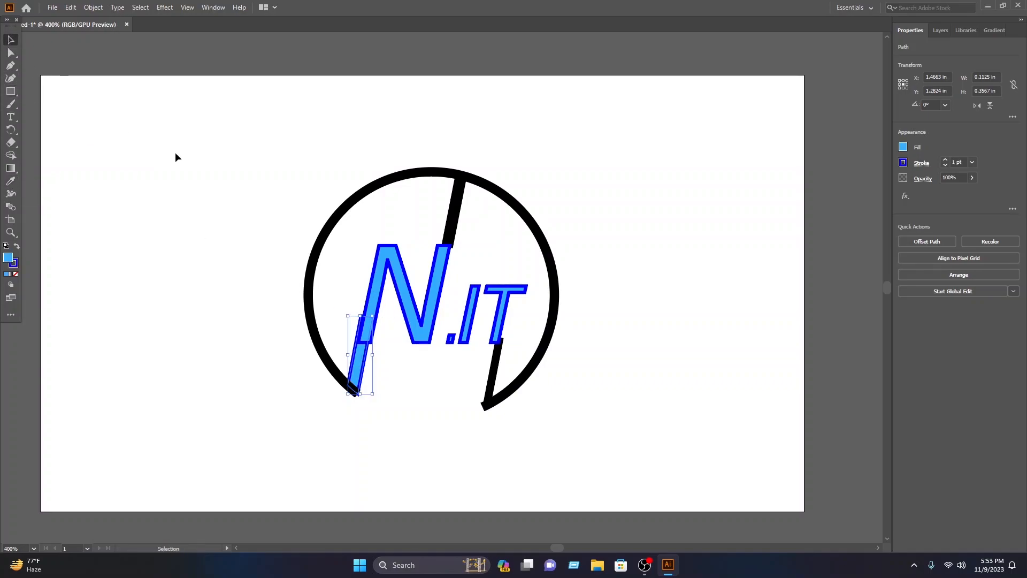
pyautogui.click(458, 377)
# Apply the T's fill and stroke to the extension bar below its stem with the Eyedropper.
pyautogui.click(492, 375)
pyautogui.click(10, 181)
pyautogui.click(504, 303)
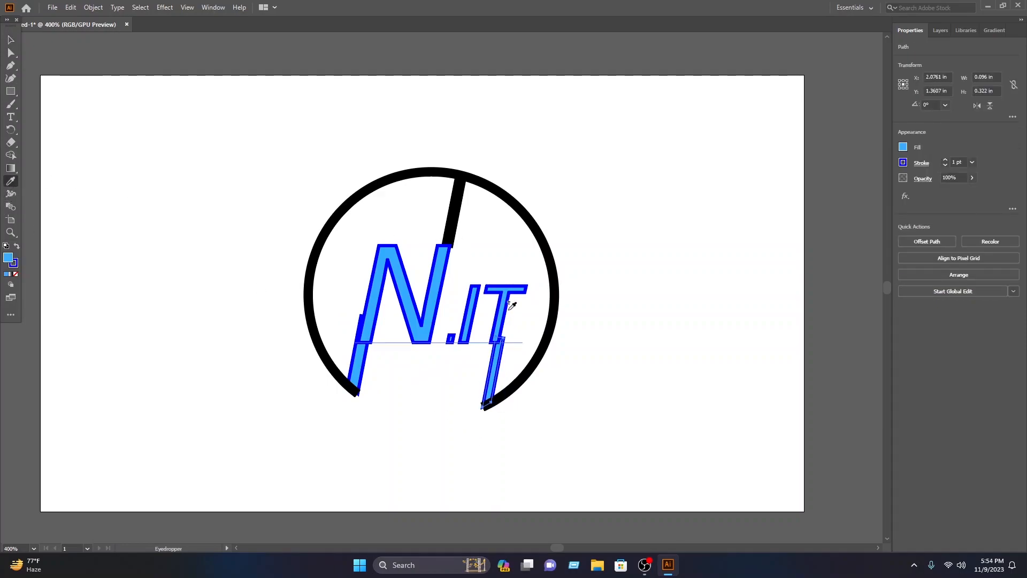
pyautogui.click(10, 40)
pyautogui.click(493, 213)
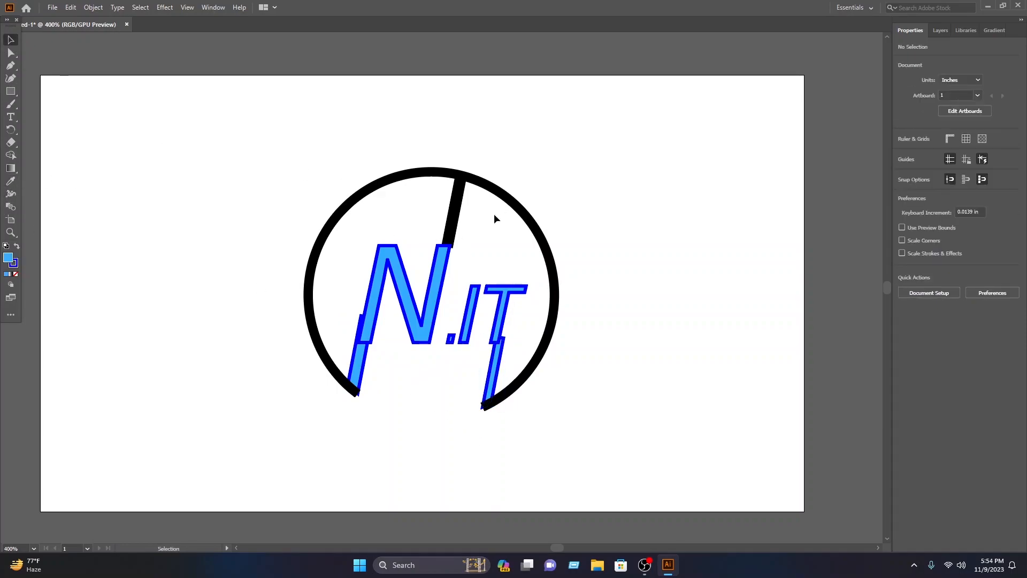
# Copy the lettering's light blue fill and blue stroke onto the bar above the N's right leg with the Eyedropper.
pyautogui.click(458, 216)
pyautogui.click(10, 181)
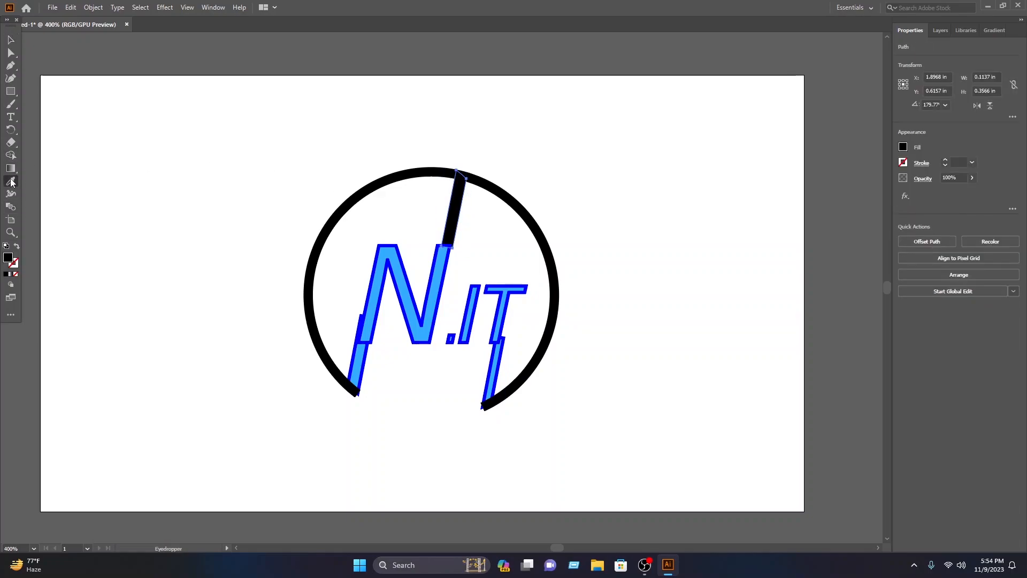
pyautogui.click(398, 252)
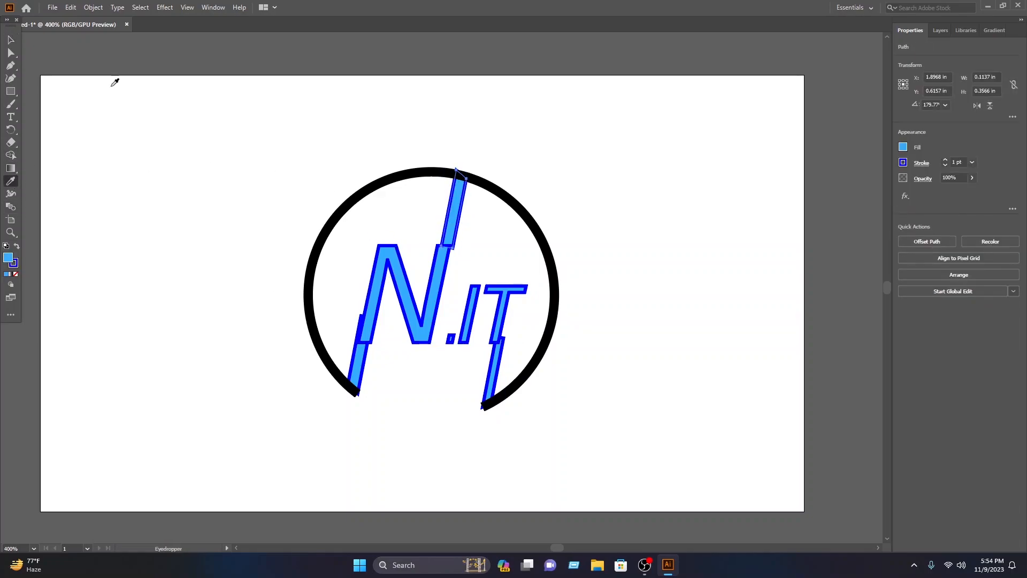
# Recolor the open ring's stroke to blue #1893FF (R 24, G 147, B 255).
pyautogui.click(11, 41)
pyautogui.click(537, 260)
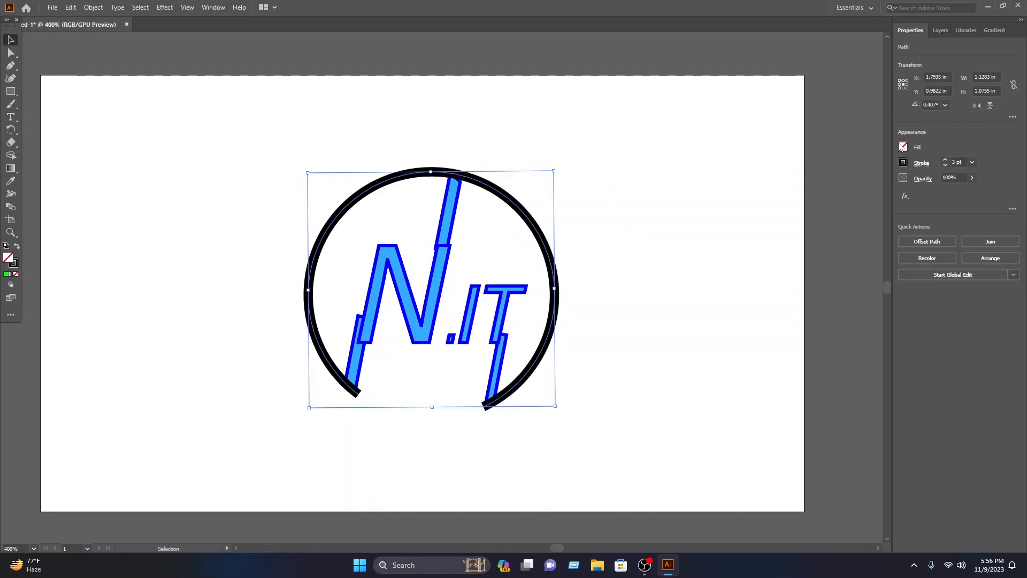
pyautogui.click(902, 165)
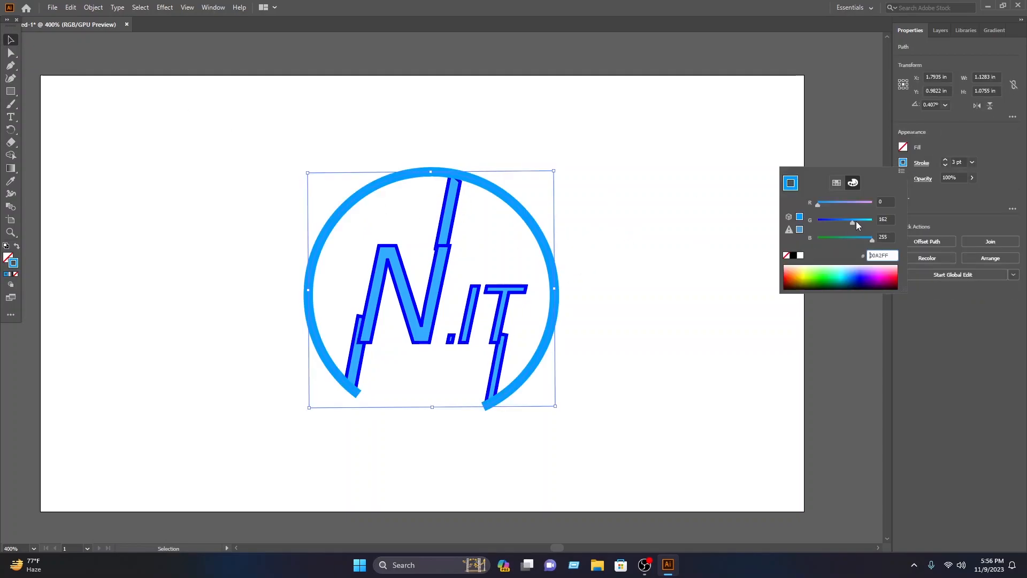
pyautogui.moveTo(855, 222); pyautogui.dragTo(864, 223)
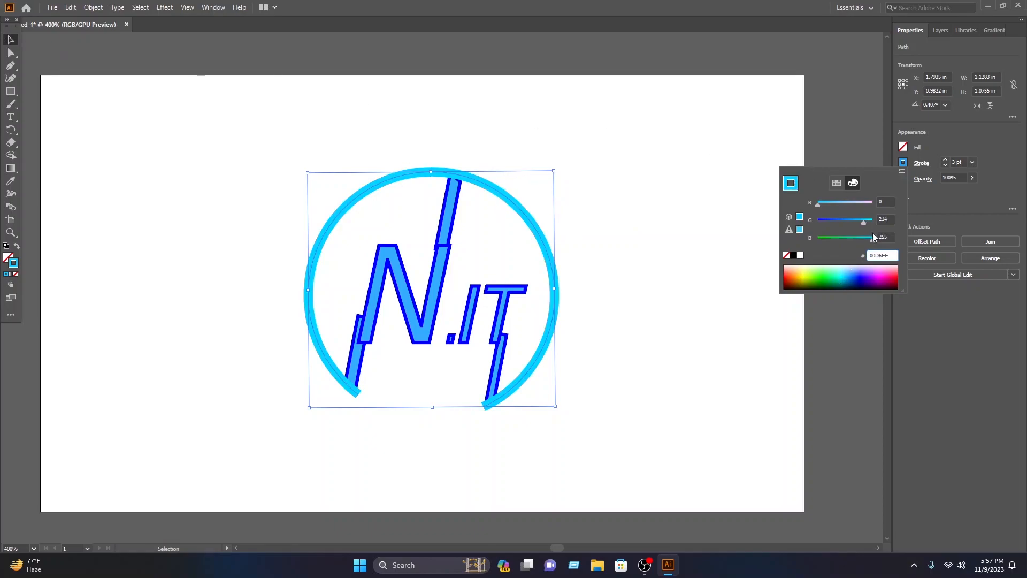
pyautogui.moveTo(867, 227); pyautogui.dragTo(823, 206)
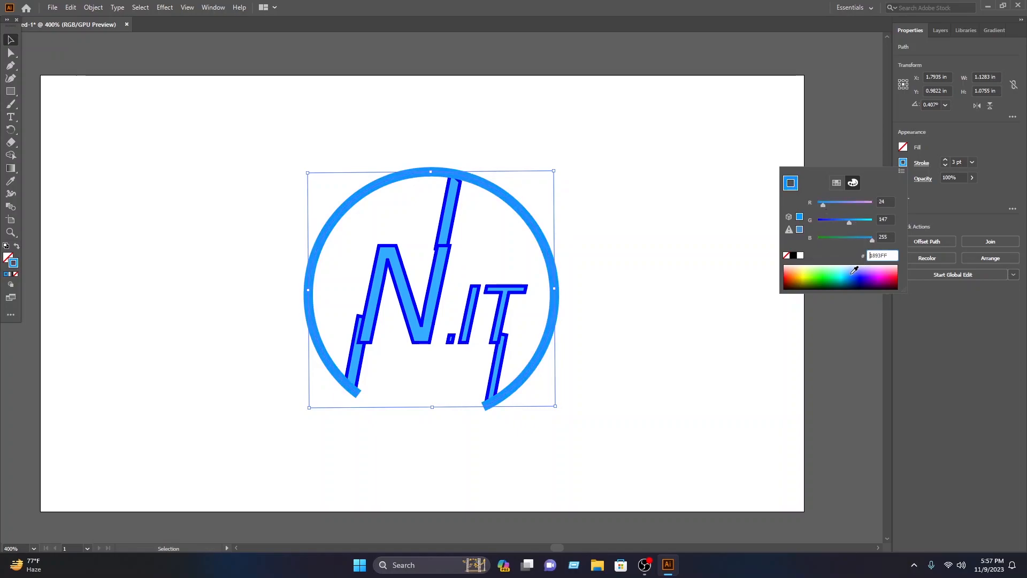
pyautogui.click(149, 137)
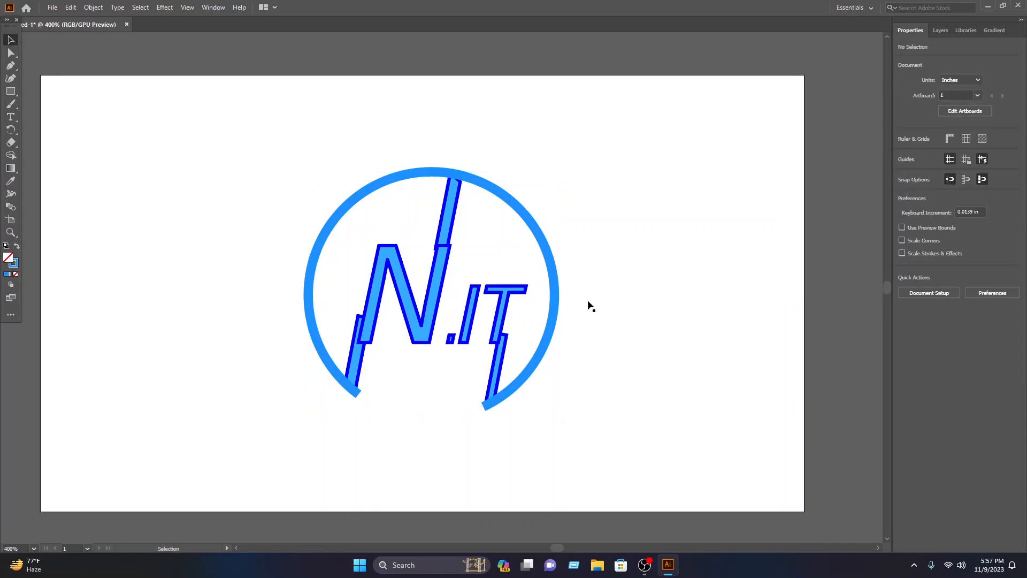
# Scale the whole logo up to about 1.86 in wide and center it on the artboard.
pyautogui.moveTo(627, 482); pyautogui.dragTo(176, 96)
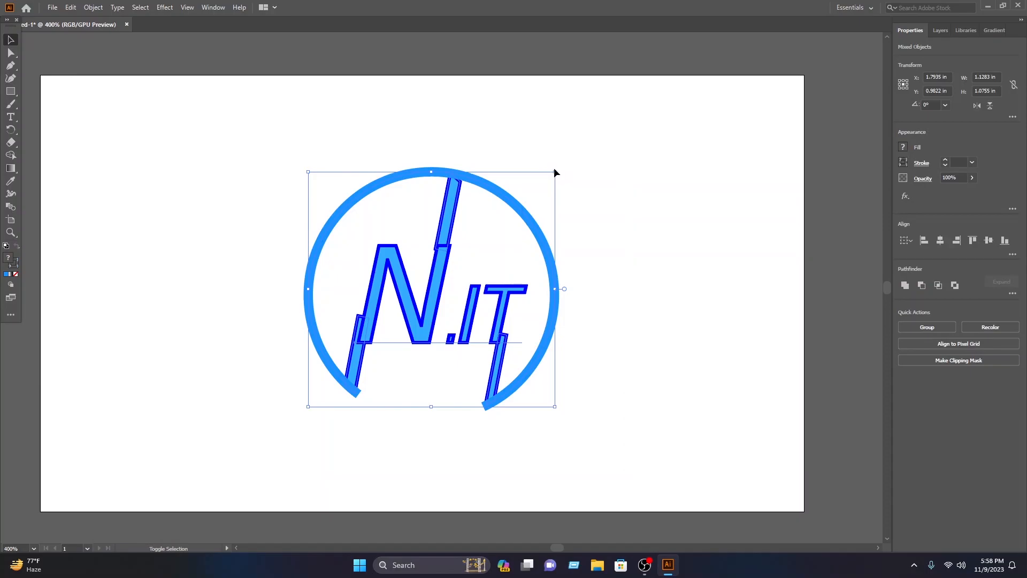
pyautogui.moveTo(554, 173); pyautogui.dragTo(657, 76)
pyautogui.moveTo(626, 151); pyautogui.dragTo(578, 214)
pyautogui.moveTo(604, 141); pyautogui.dragTo(661, 87)
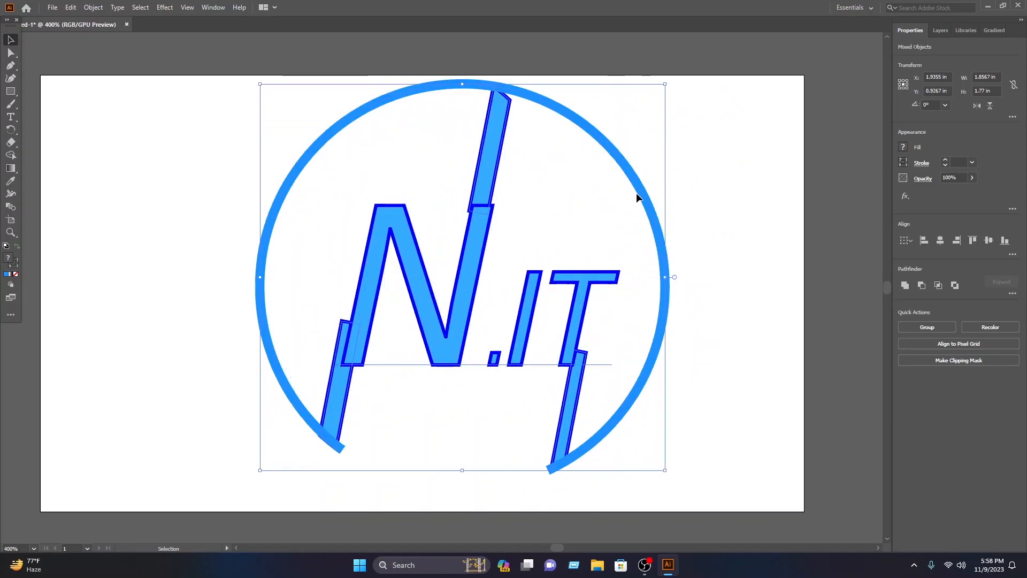
pyautogui.moveTo(706, 497); pyautogui.dragTo(139, 39)
pyautogui.scroll(-7, 570, 288)
pyautogui.moveTo(462, 272); pyautogui.dragTo(433, 288)
pyautogui.click(756, 233)
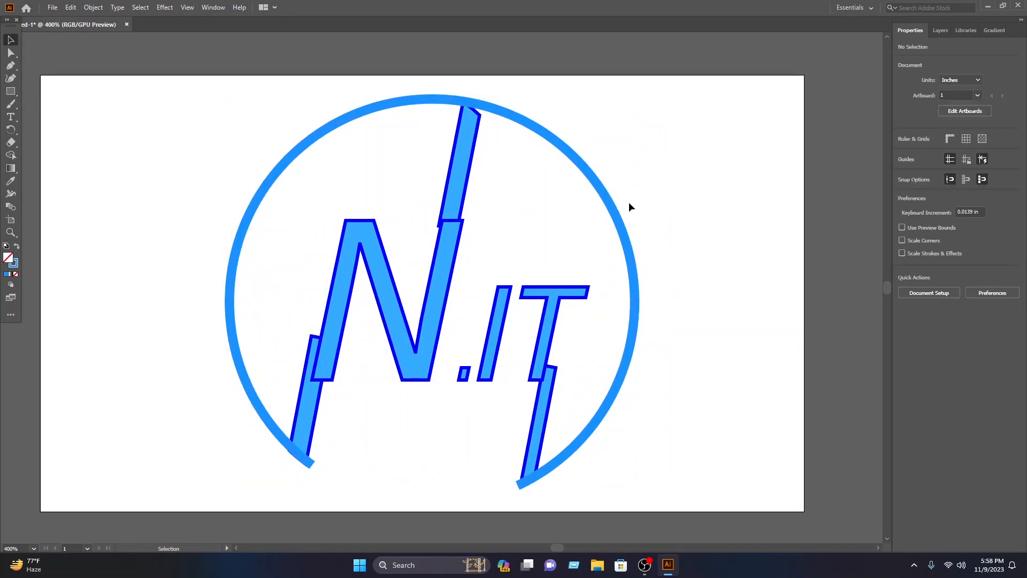
# Export the logo to the Desktop as a PNG file named lk.
pyautogui.click(51, 7)
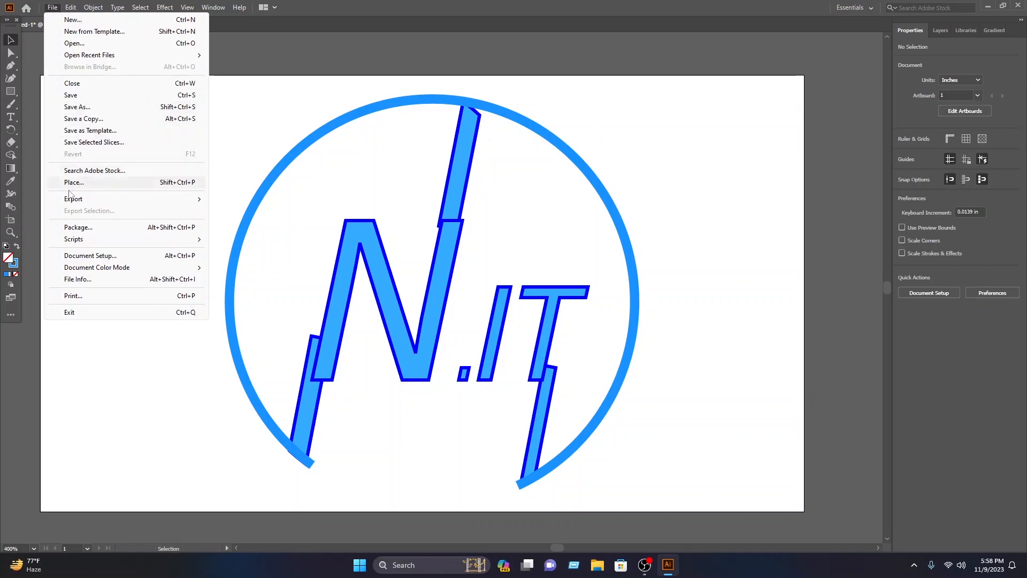
pyautogui.moveTo(78, 199)
pyautogui.click(236, 211)
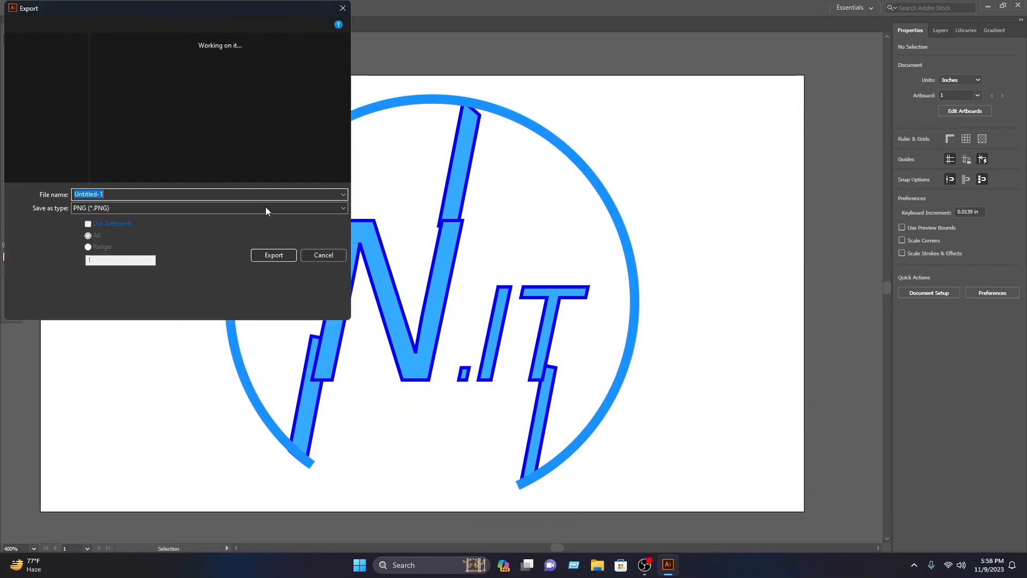
pyautogui.click(203, 239)
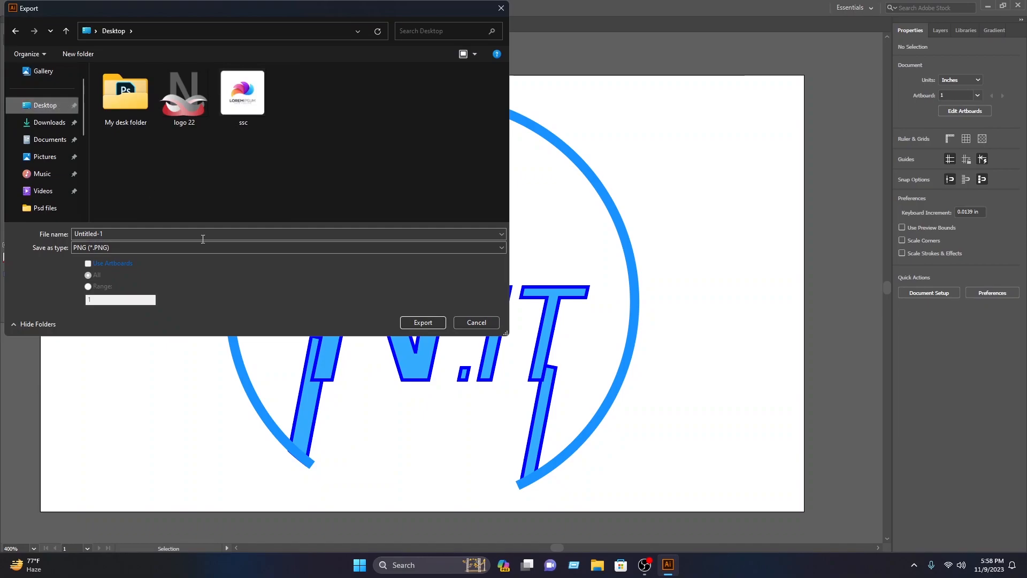
pyautogui.click(154, 232)
pyautogui.write('lk')
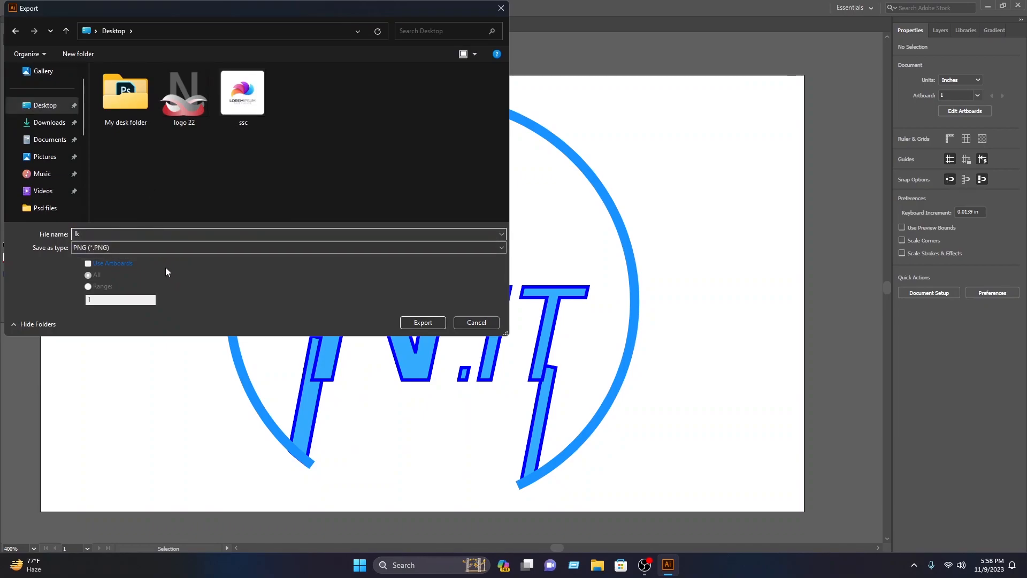
pyautogui.click(147, 249)
pyautogui.click(105, 323)
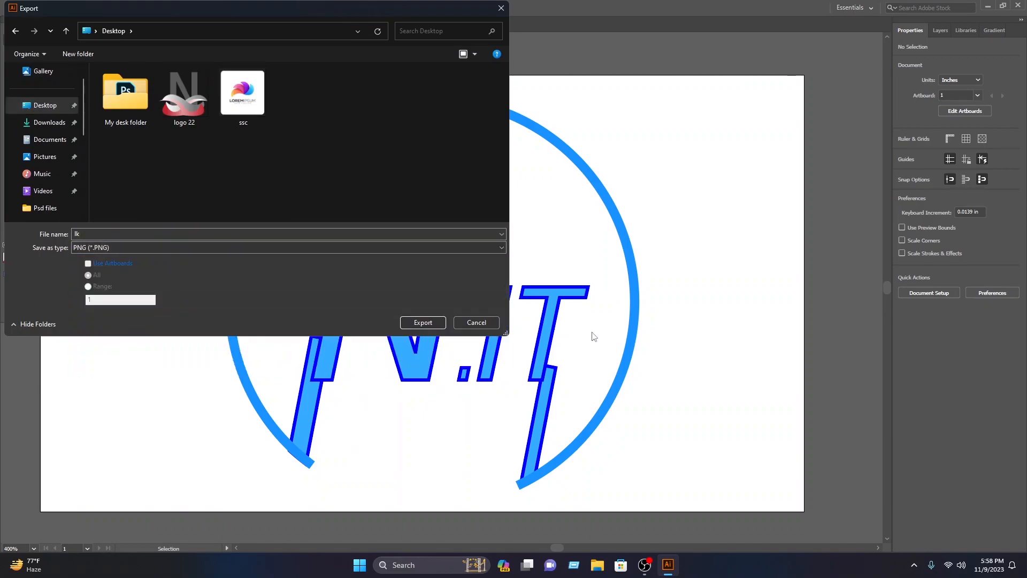
pyautogui.click(423, 322)
# Set the PNG to High (300 ppi), Type Optimized (Hinted) anti-aliasing and a transparent background, and finish the export.
pyautogui.click(517, 277)
pyautogui.click(513, 309)
pyautogui.click(535, 293)
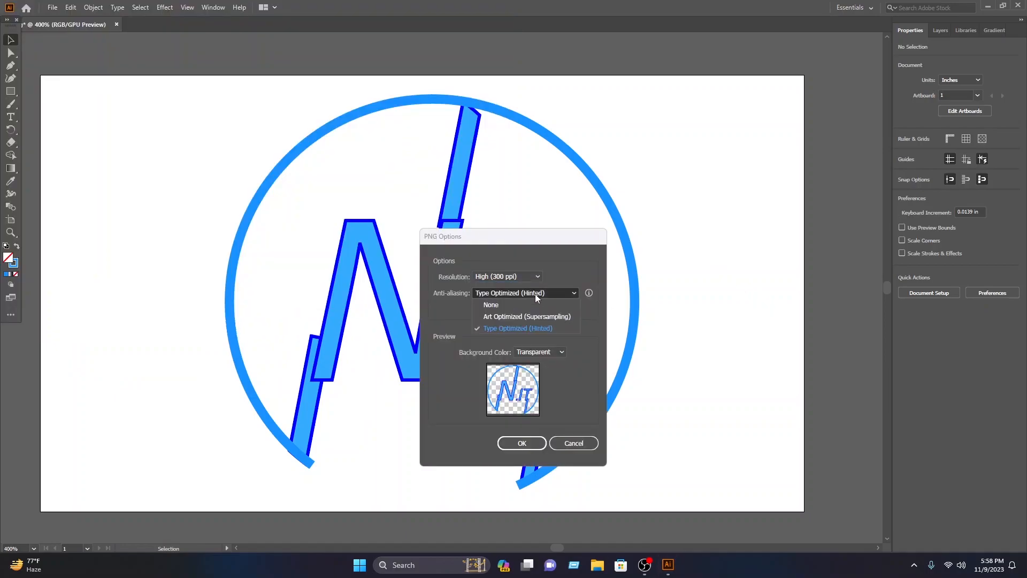
pyautogui.click(505, 332)
pyautogui.click(551, 353)
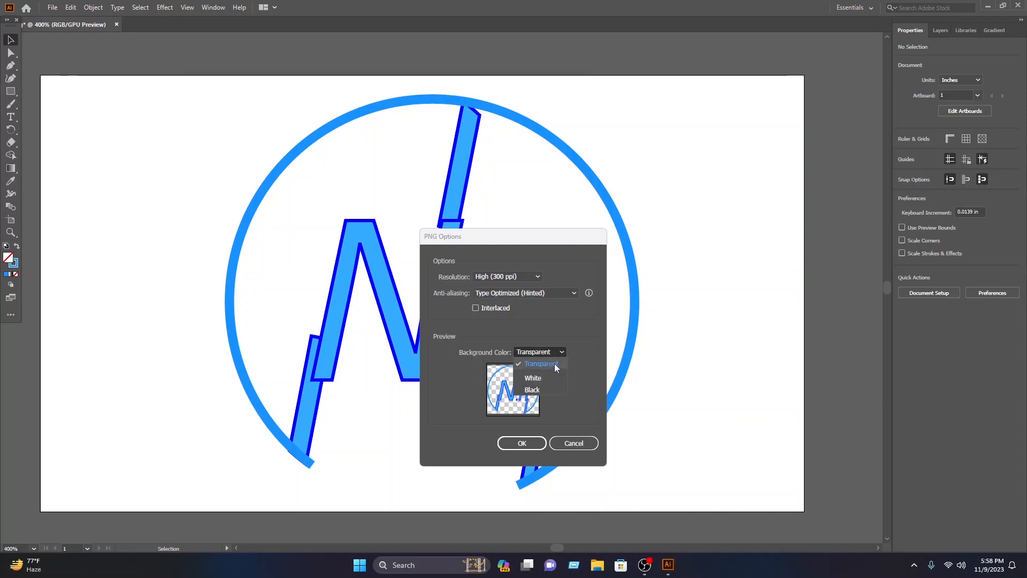
pyautogui.click(534, 365)
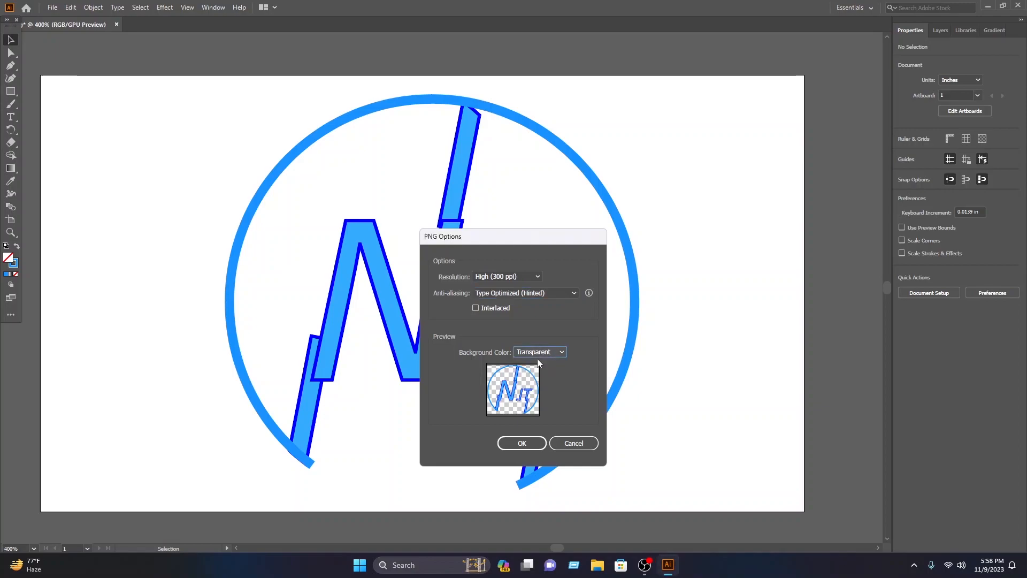
pyautogui.click(525, 444)
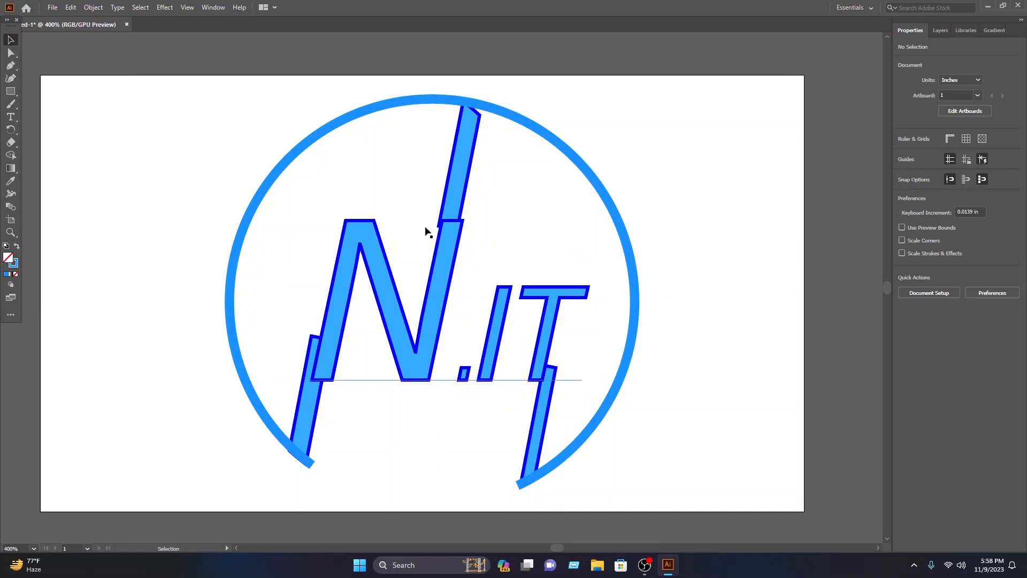
# Switch to Photoshop and open the recent file Logo Mockup on panel wall.psd.
pyautogui.click(988, 7)
pyautogui.moveTo(990, 54)
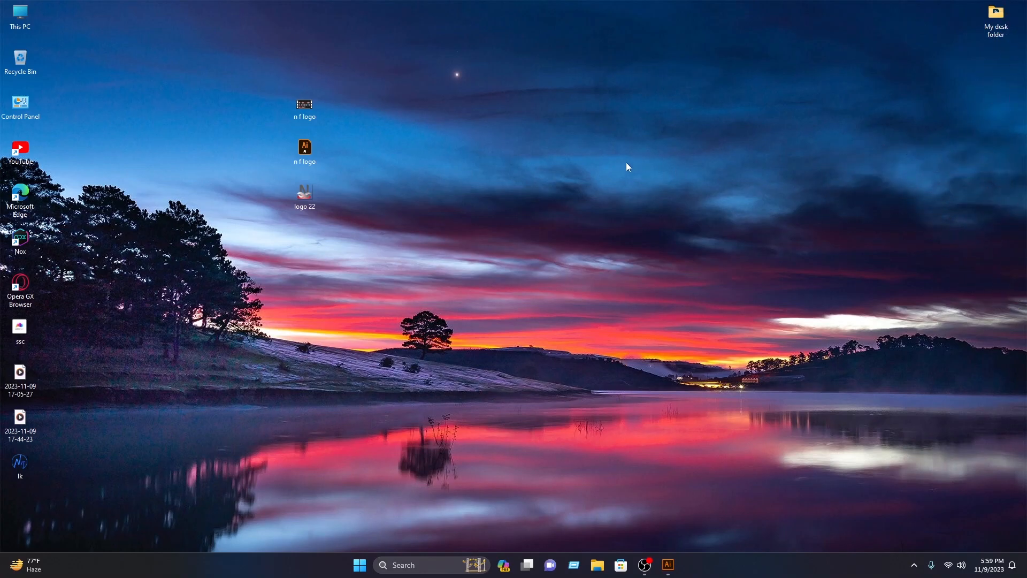
pyautogui.moveTo(1010, 202)
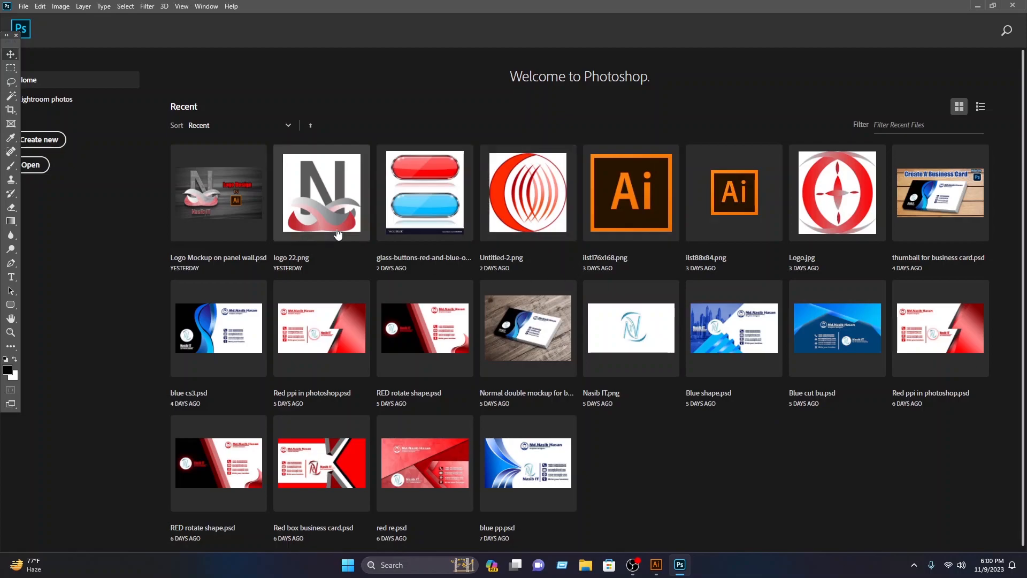
pyautogui.click(219, 186)
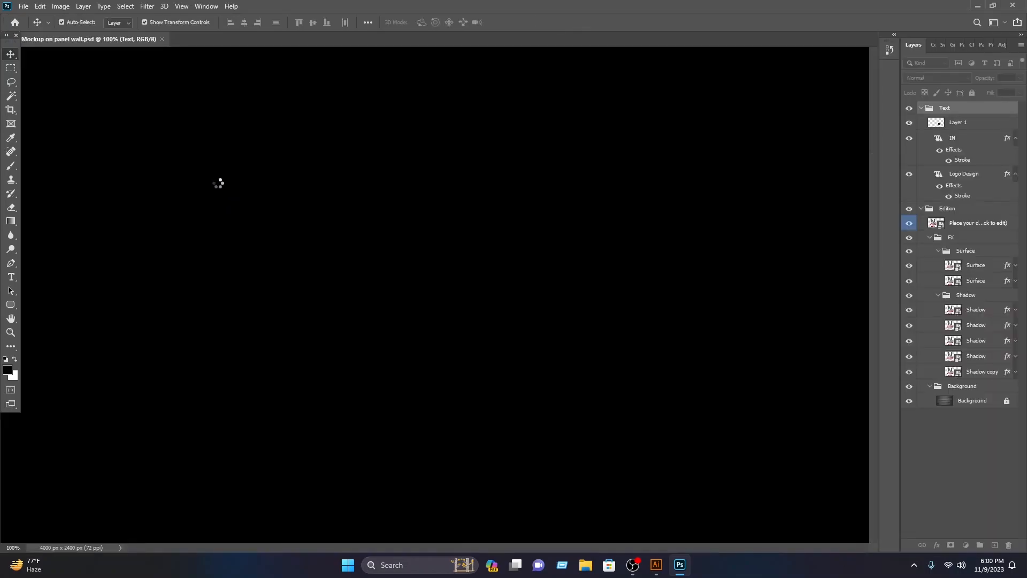
pyautogui.click(833, 287)
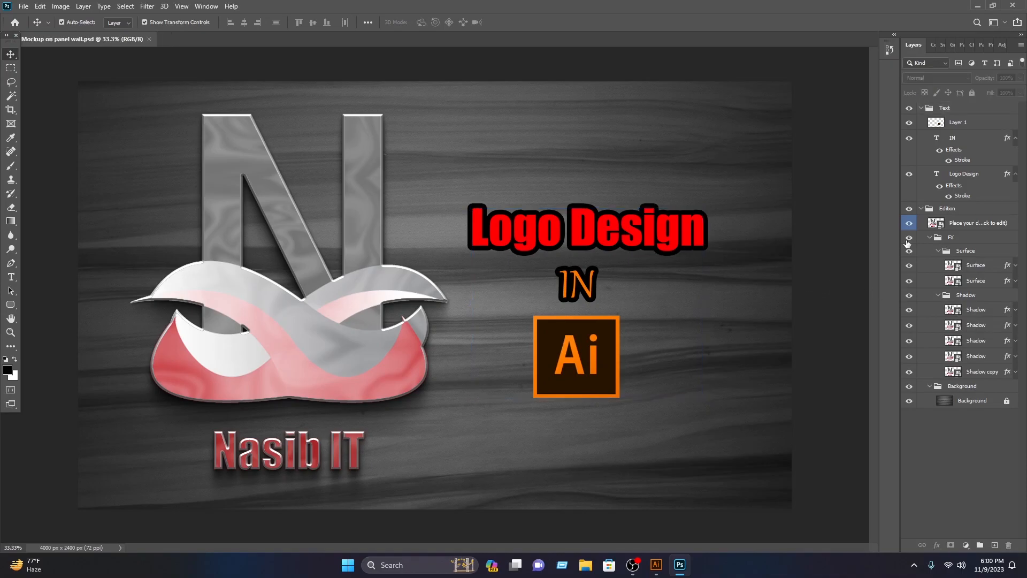
# Open the mockup's "Place your design here" smart object and delete the old N logo layer.
pyautogui.doubleClick(942, 229)
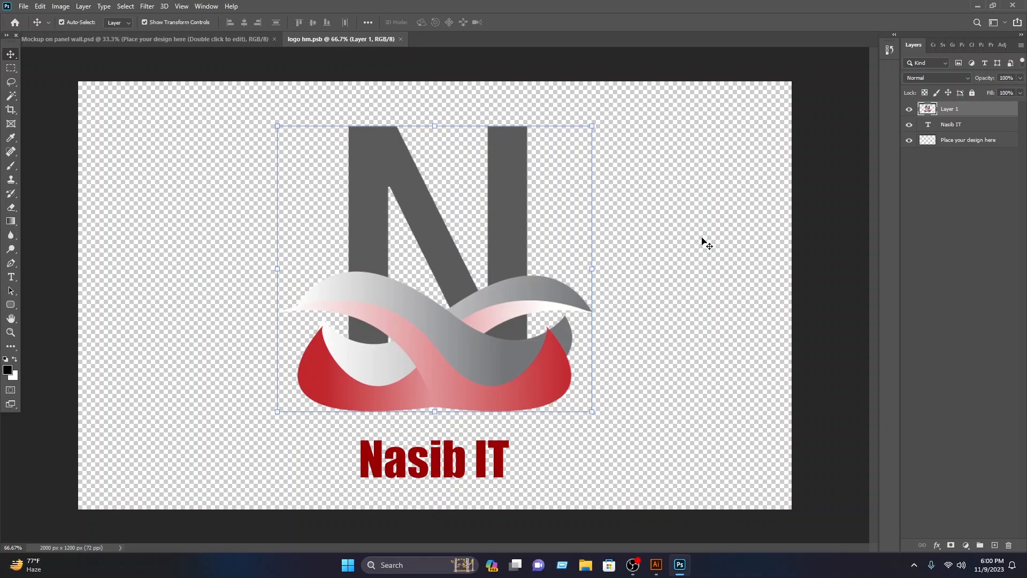
pyautogui.click(705, 241)
pyautogui.moveTo(718, 328); pyautogui.dragTo(212, 204)
pyautogui.press('Delete')
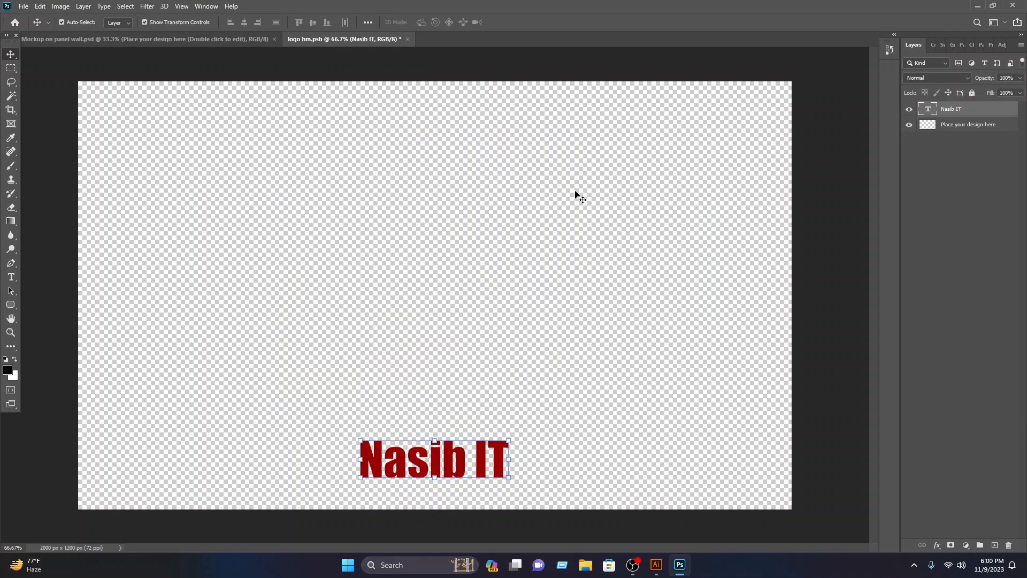
# Open lk.png from the Desktop and bring its logo into the logo hm.psb document.
pyautogui.click(24, 7)
pyautogui.click(29, 24)
pyautogui.click(361, 86)
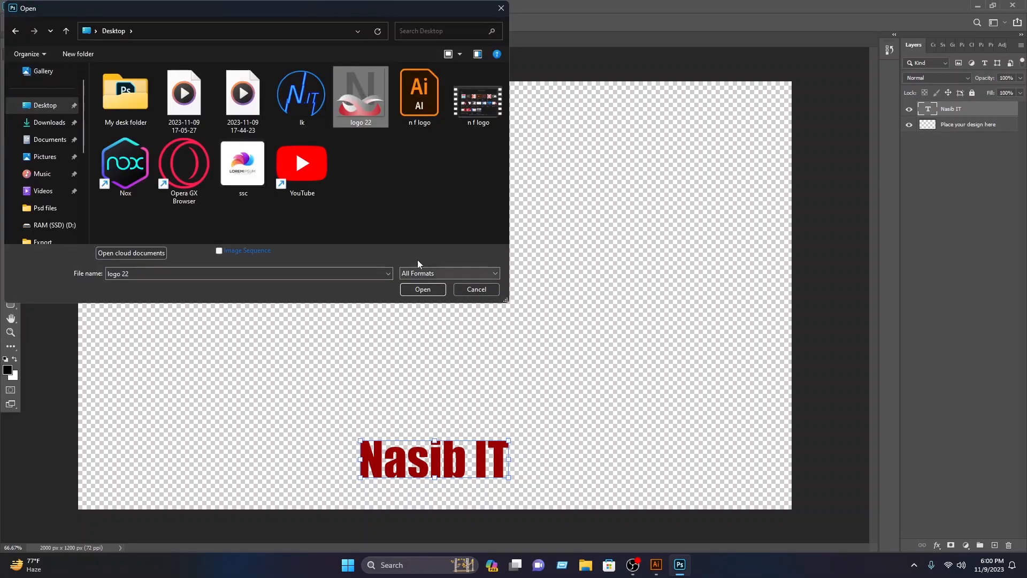
pyautogui.click(302, 96)
pyautogui.click(422, 289)
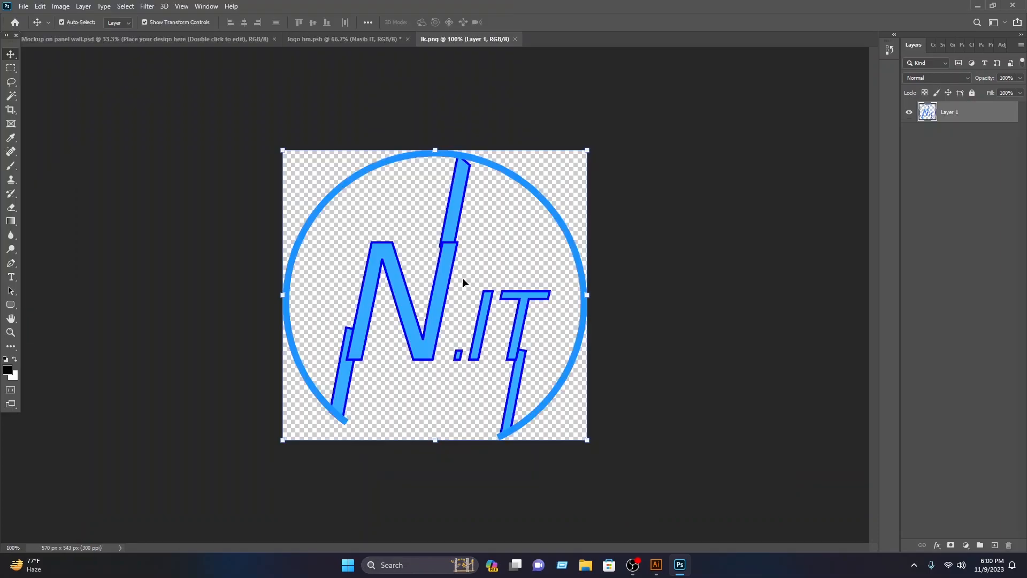
pyautogui.moveTo(441, 289); pyautogui.dragTo(442, 313)
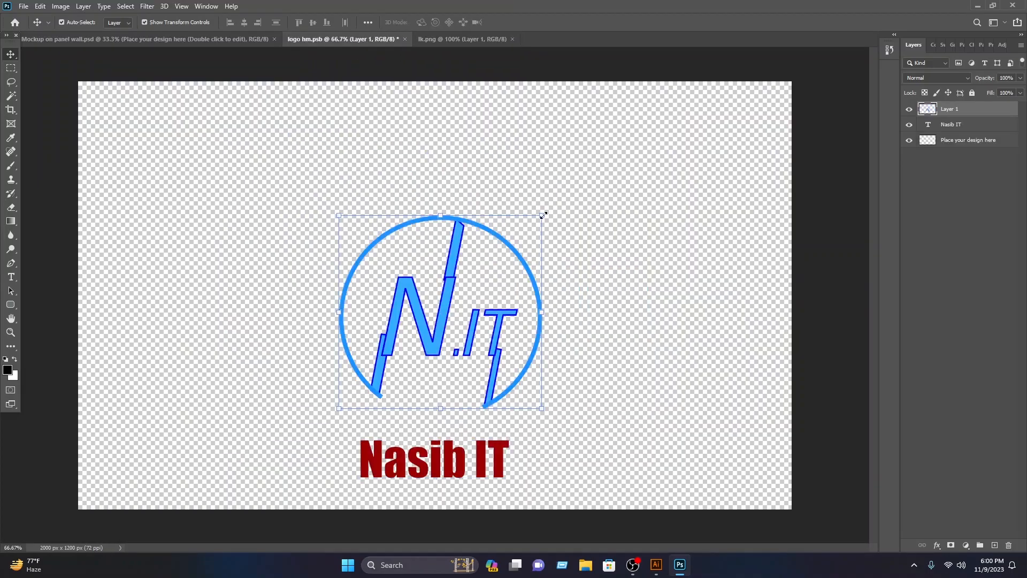
# Scale the placed logo to about 164% and center it above the brand text.
pyautogui.moveTo(541, 215); pyautogui.dragTo(749, 118)
pyautogui.moveTo(686, 207); pyautogui.dragTo(610, 227)
pyautogui.moveTo(619, 262); pyautogui.dragTo(599, 253)
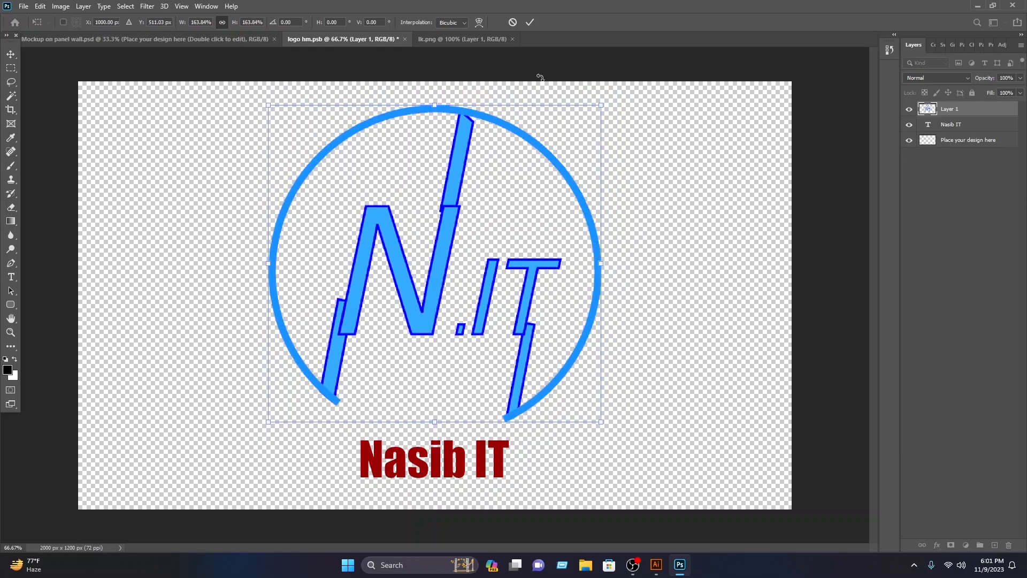
pyautogui.click(529, 23)
# Recolor the brand text below the logo with the dark blue sampled from the logo's outline.
pyautogui.doubleClick(440, 456)
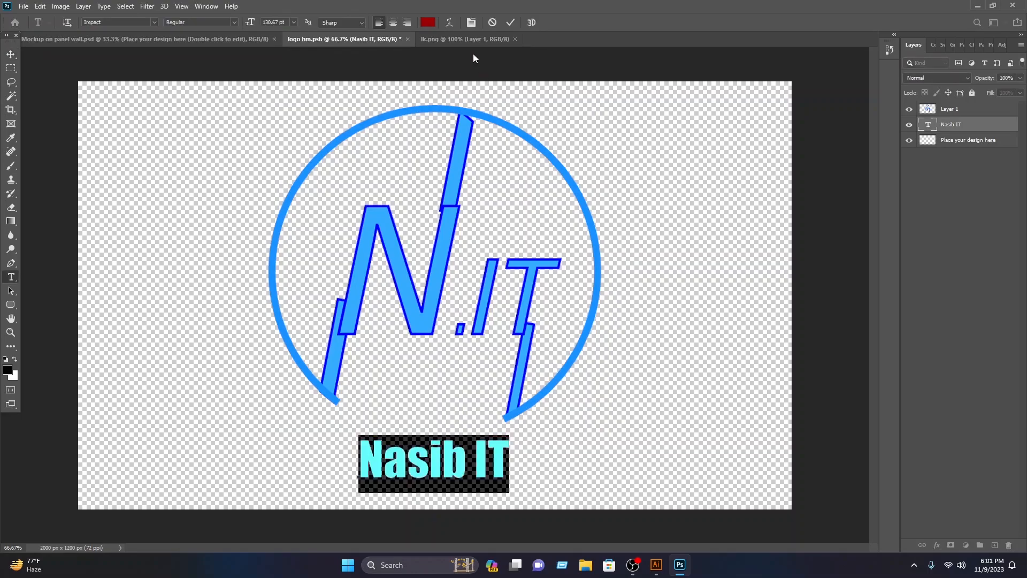
pyautogui.click(425, 22)
pyautogui.click(466, 159)
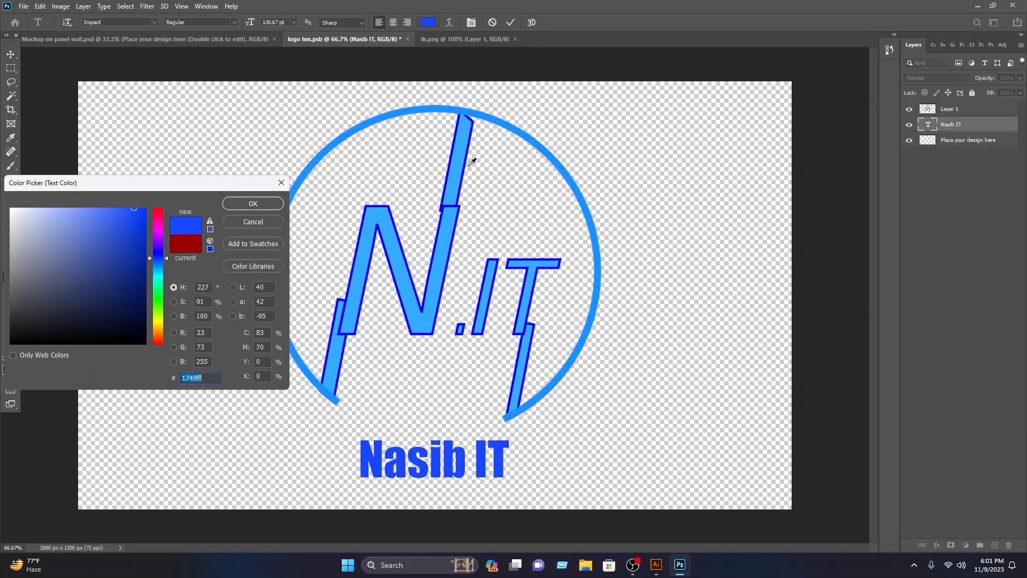
pyautogui.click(456, 180)
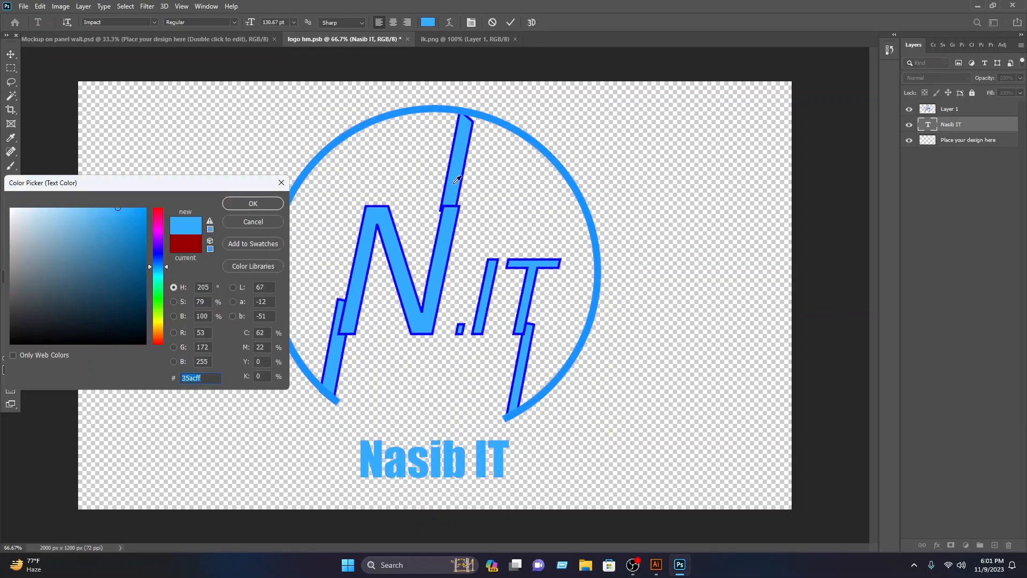
pyautogui.click(462, 175)
pyautogui.click(264, 206)
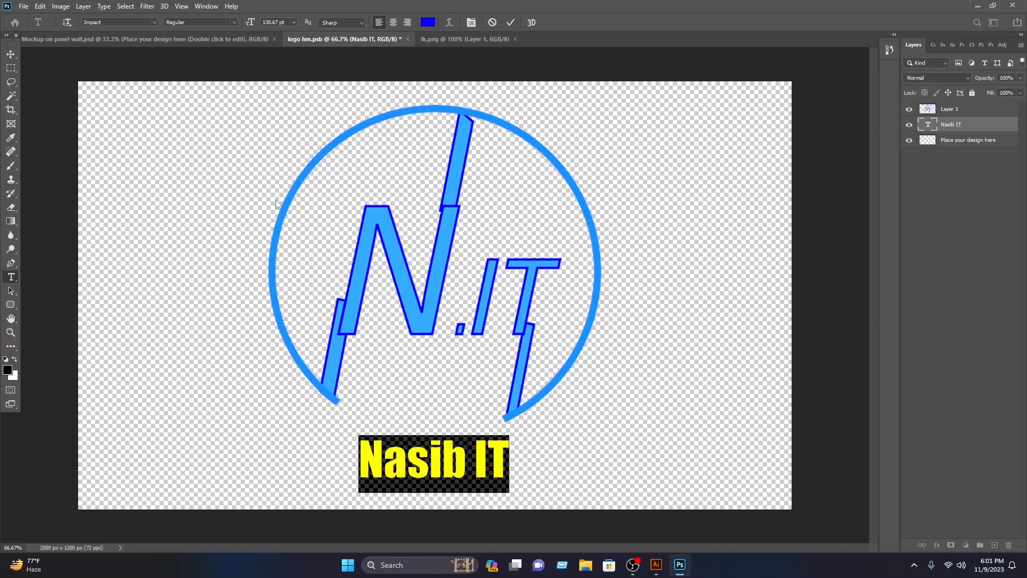
pyautogui.click(511, 23)
pyautogui.press('v')
pyautogui.click(642, 233)
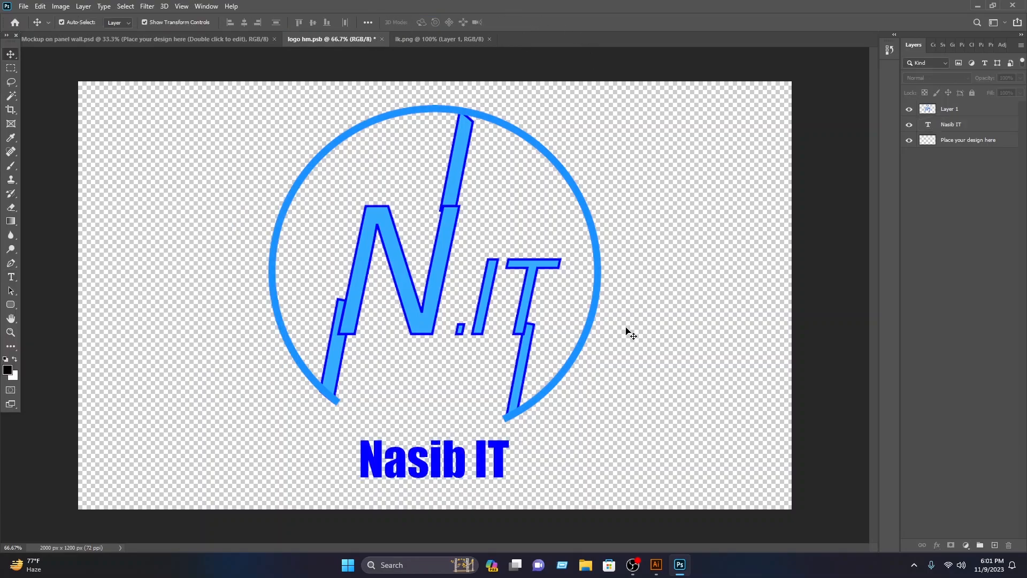
# Move the logo slightly down, closer to the brand text.
pyautogui.click(580, 350)
pyautogui.moveTo(579, 353); pyautogui.dragTo(578, 355)
pyautogui.click(668, 314)
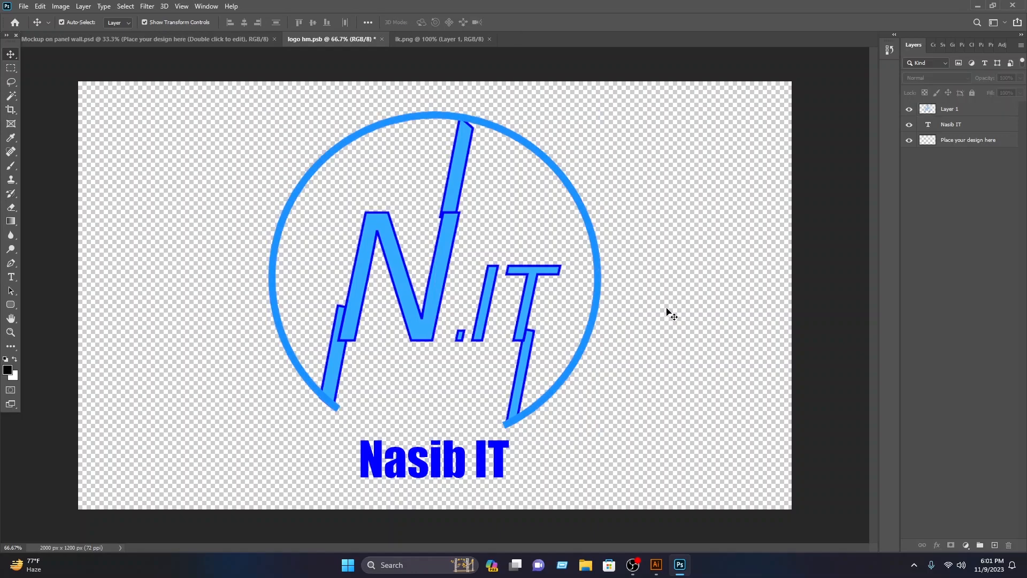
# Save the edited logo hm.psb smart object and close its document.
pyautogui.hotkey('ctrl', 's')
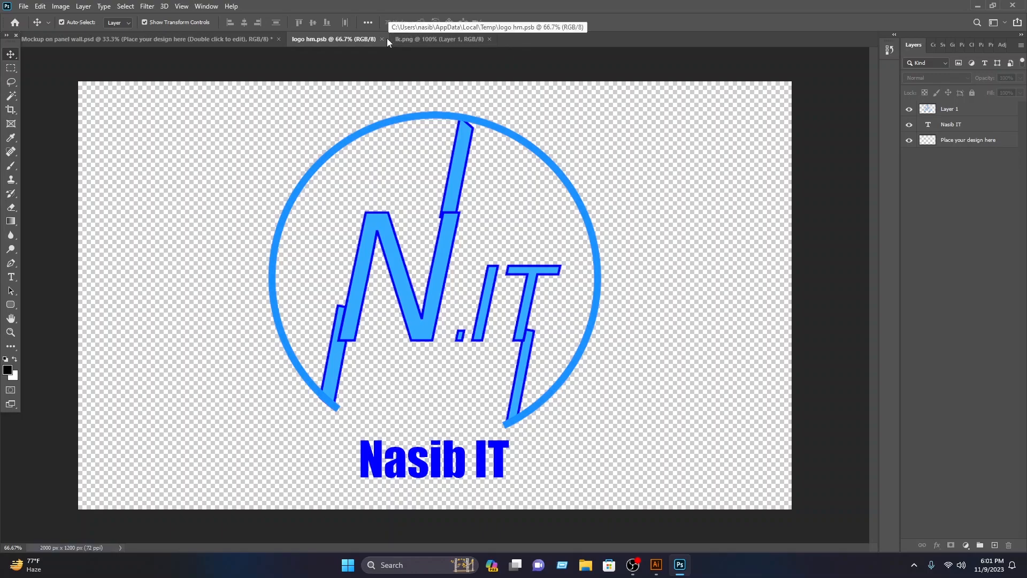
pyautogui.click(383, 39)
pyautogui.click(383, 37)
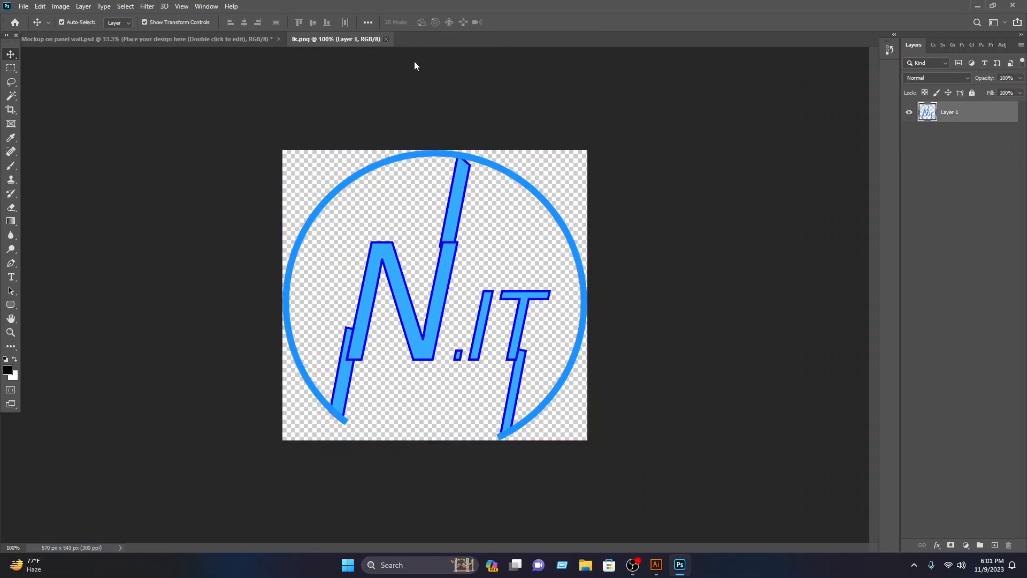